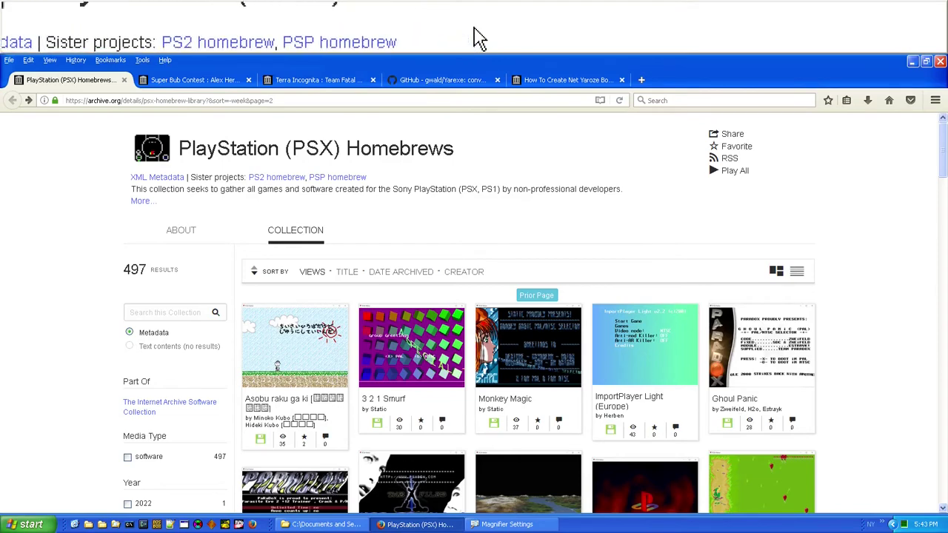
Look through the game listings in the PlayStation (PSX) Homebrews collection and return to its beginning.
scroll(406, 175, down, 2)
scroll(444, 185, down, 2)
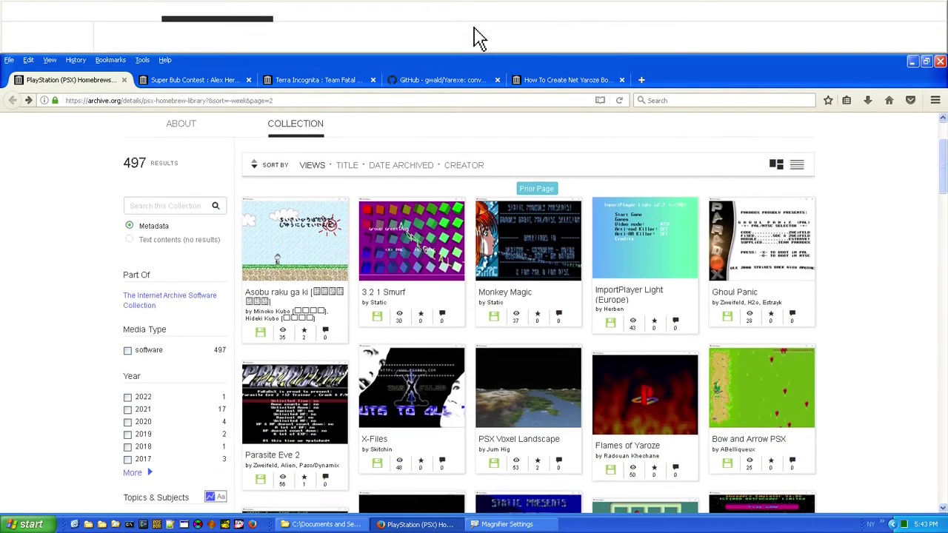
scroll(840, 285, down, 3)
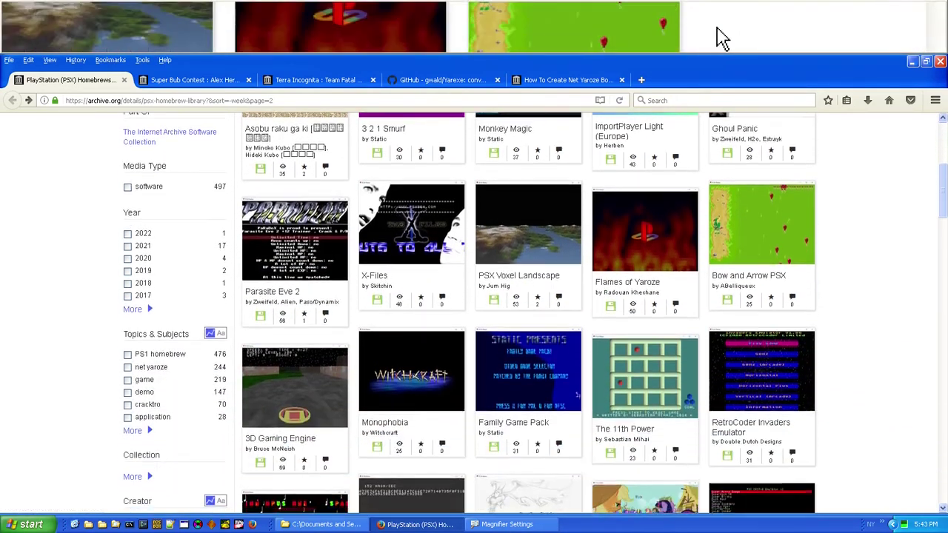
scroll(710, 280, down, 9)
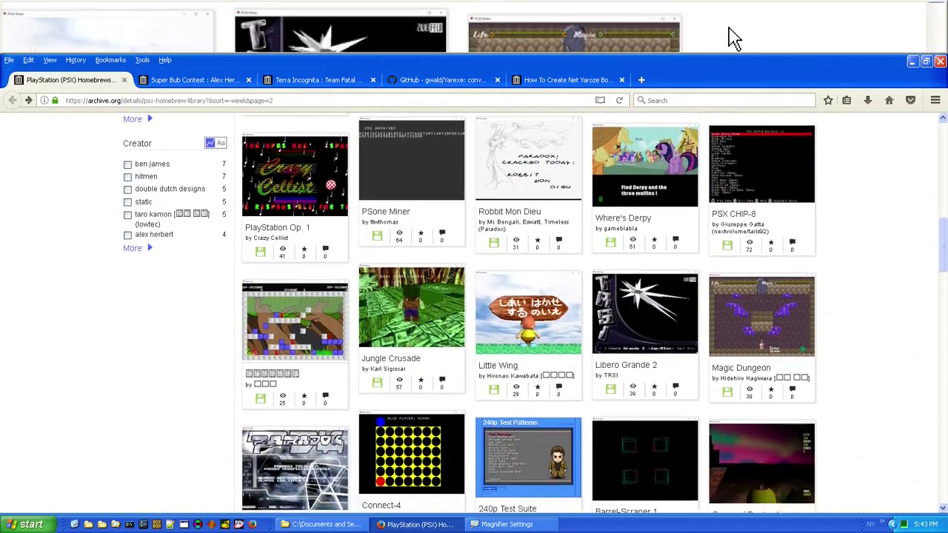
scroll(530, 313, down, 2)
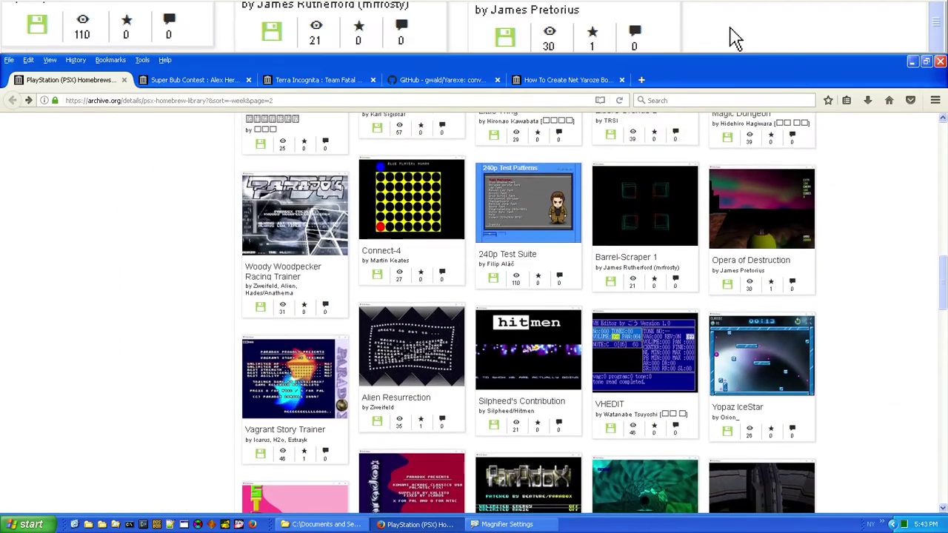
scroll(841, 287, down, 4)
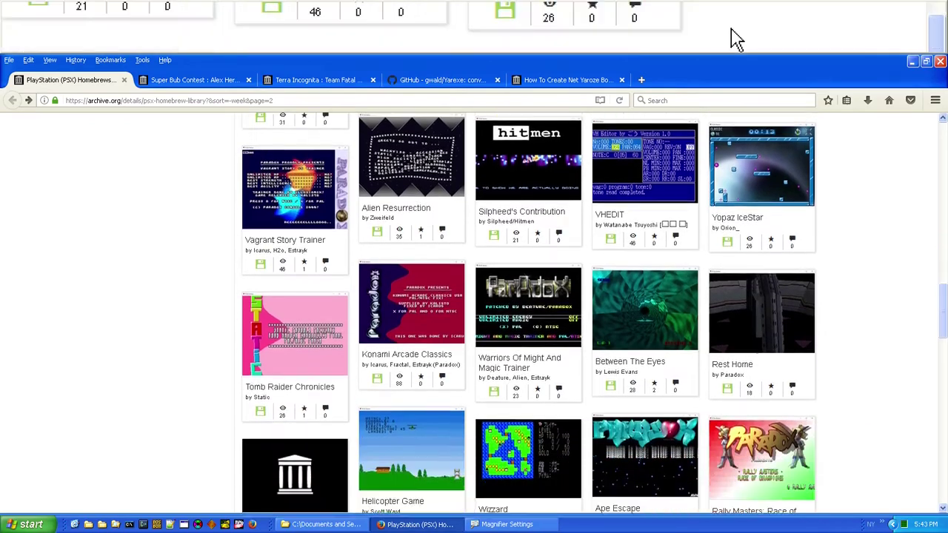
scroll(842, 319, up, 15)
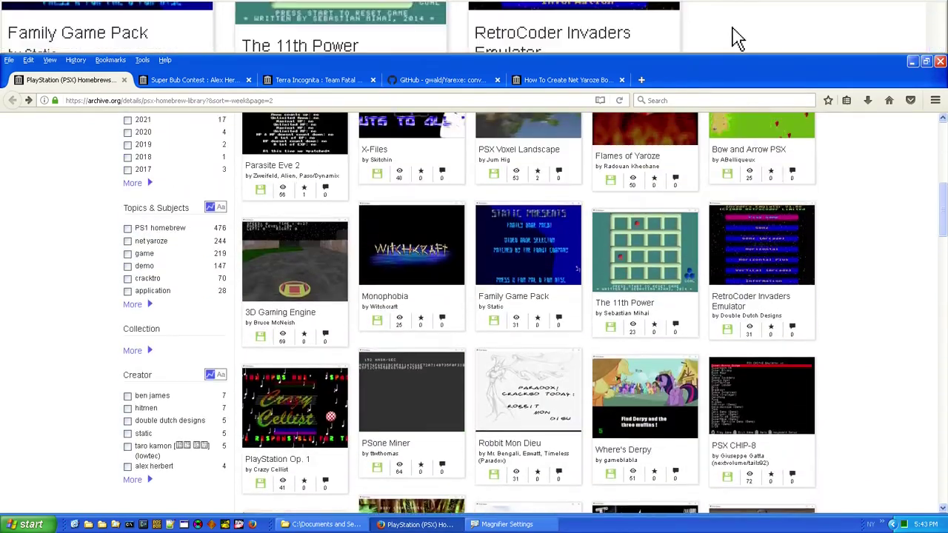
scroll(852, 304, up, 2)
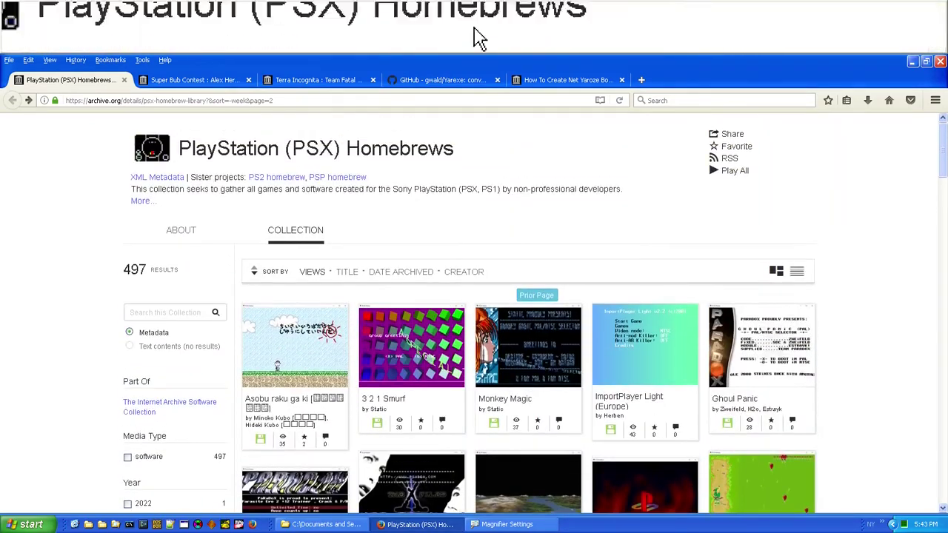
View the Super Bub Contest page and examine its list of zip files.
click(210, 80)
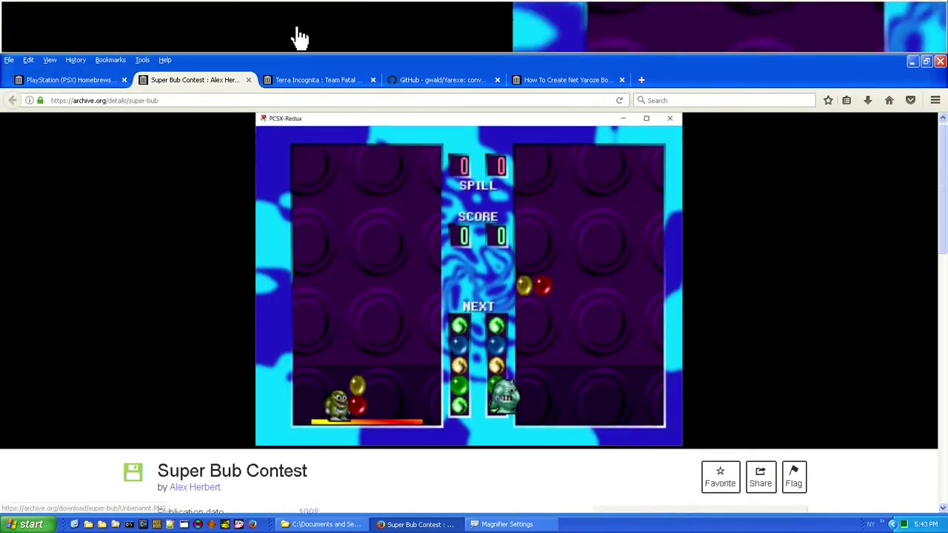
scroll(111, 311, down, 5)
scroll(114, 312, down, 2)
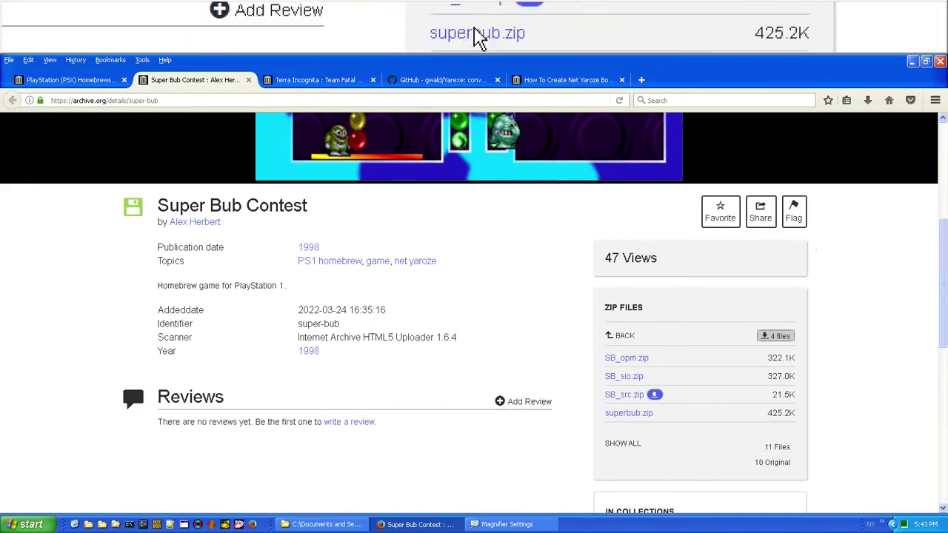
Extract super-bub.zip in the Downloads folder with 7-Zip to its own super-bub folder and open that folder.
click(324, 524)
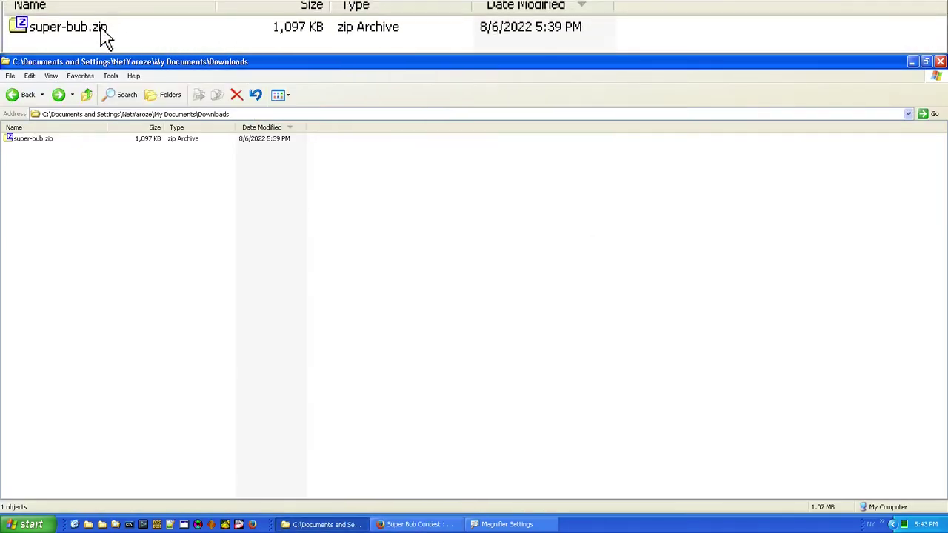
right_click(46, 139)
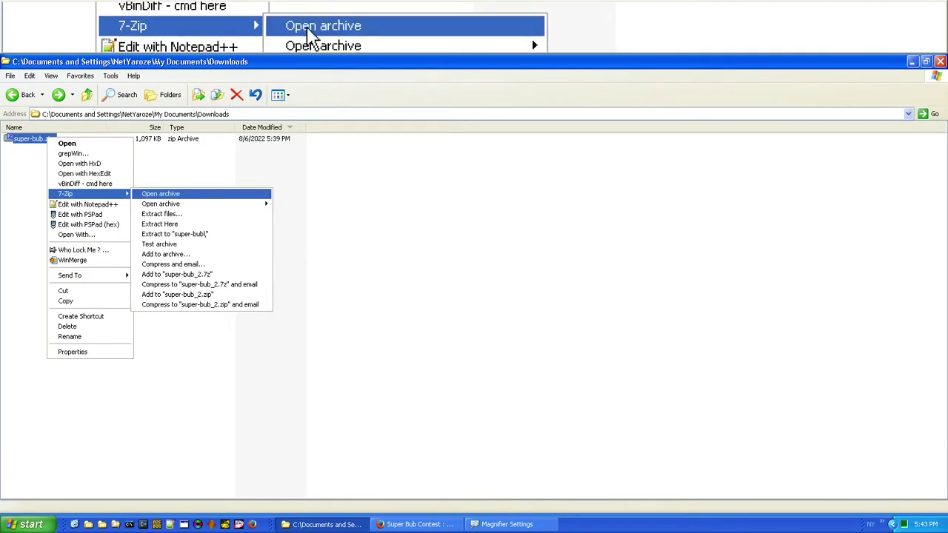
click(203, 232)
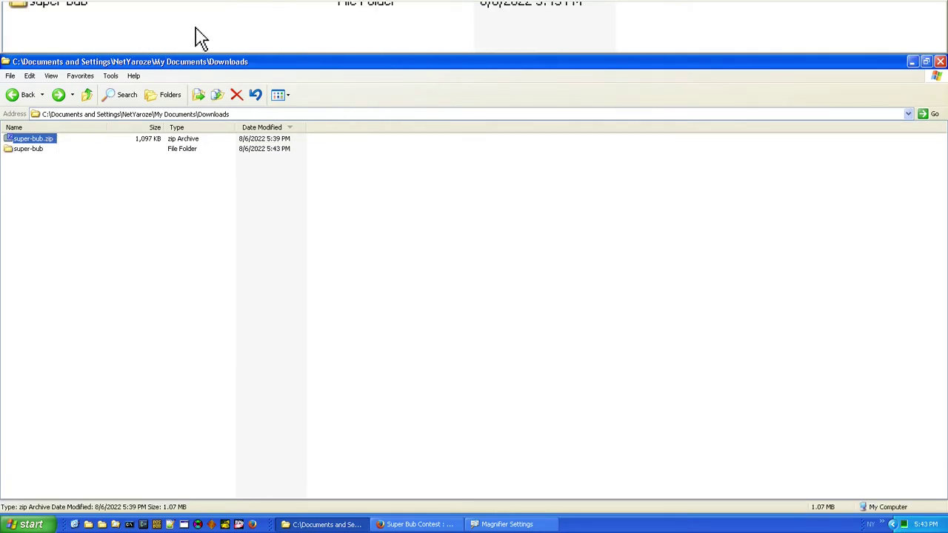
double_click(32, 150)
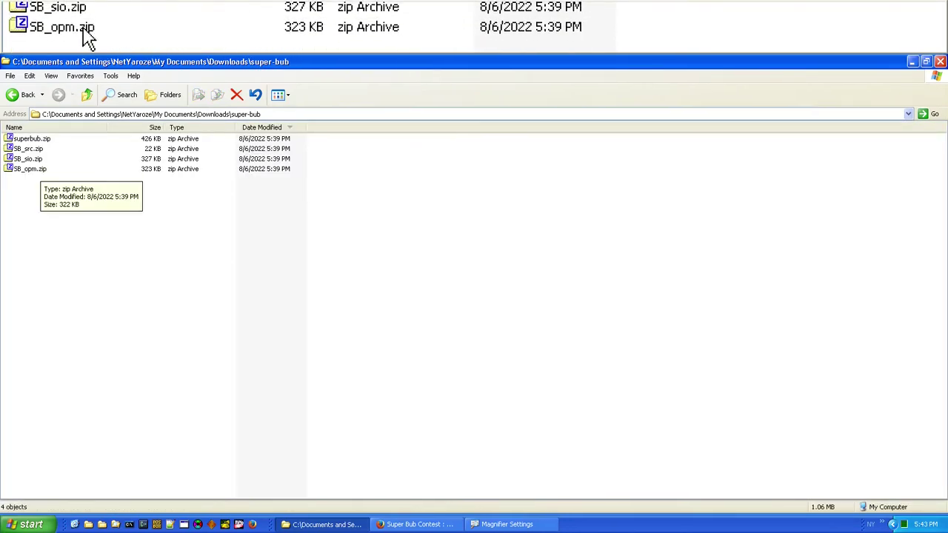
Extract SB_opm.zip with 7-Zip to its own SB_opm folder.
right_click(40, 171)
mouse_move(94, 225)
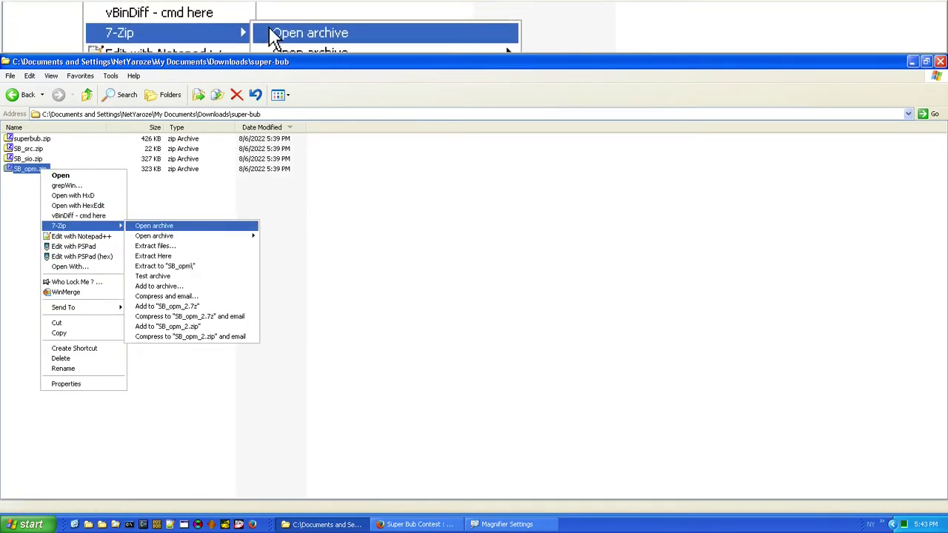
click(181, 265)
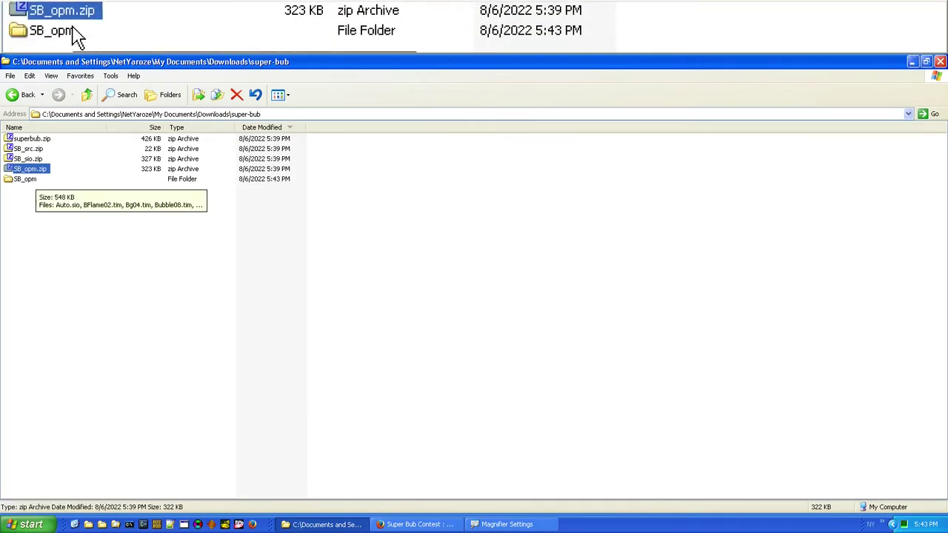
click(34, 159)
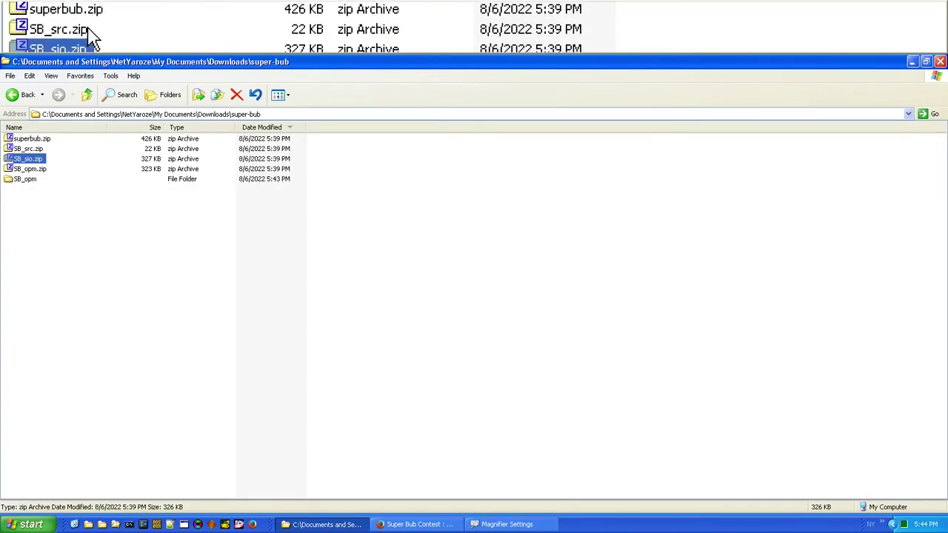
Open Auto.sio from the extracted SB_opm folder in Notepad++.
double_click(28, 183)
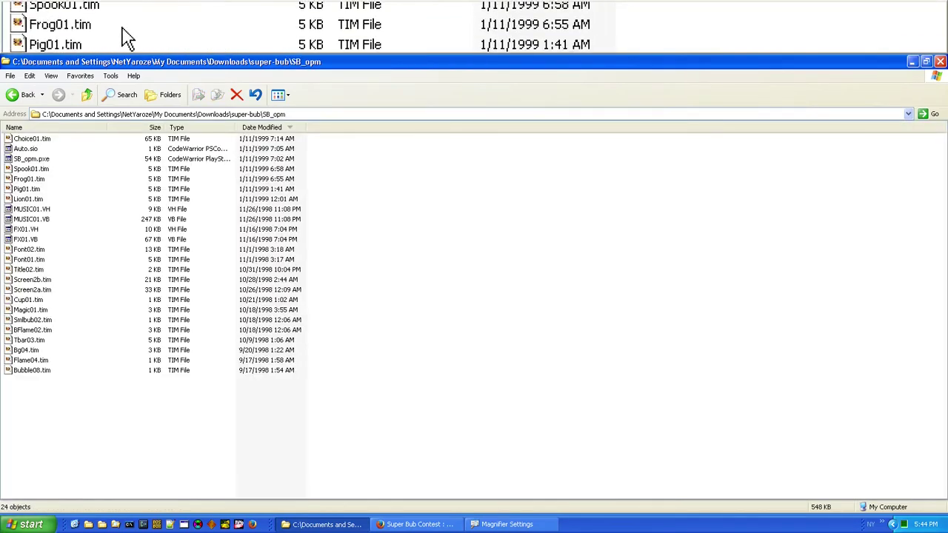
click(41, 150)
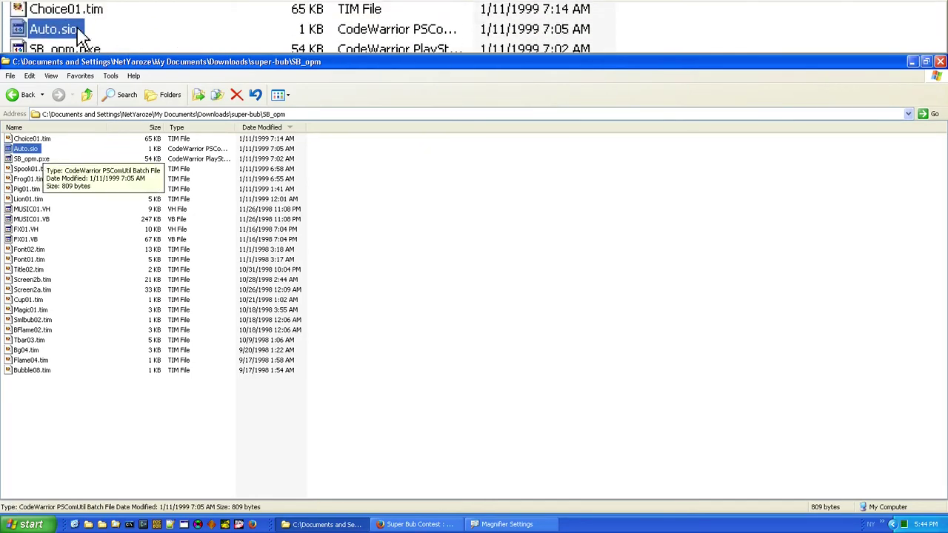
right_click(36, 154)
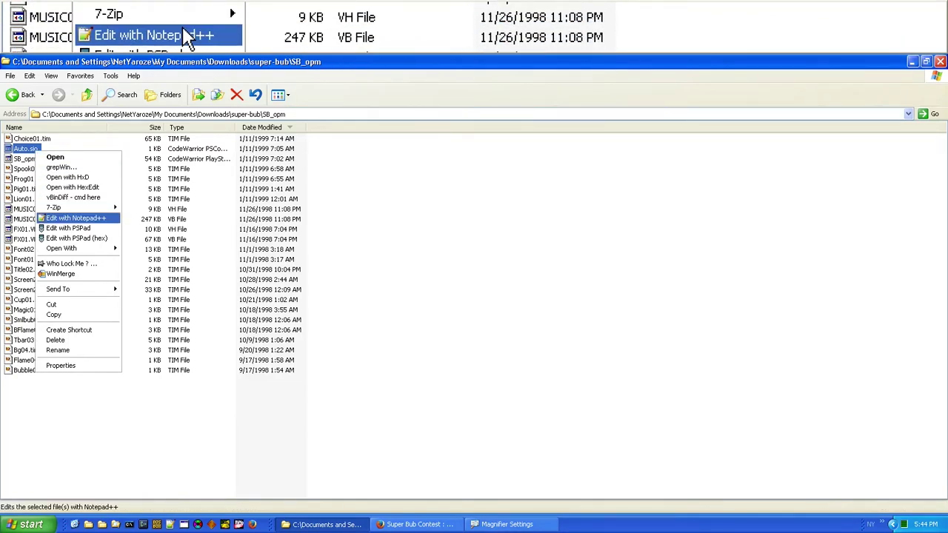
click(91, 216)
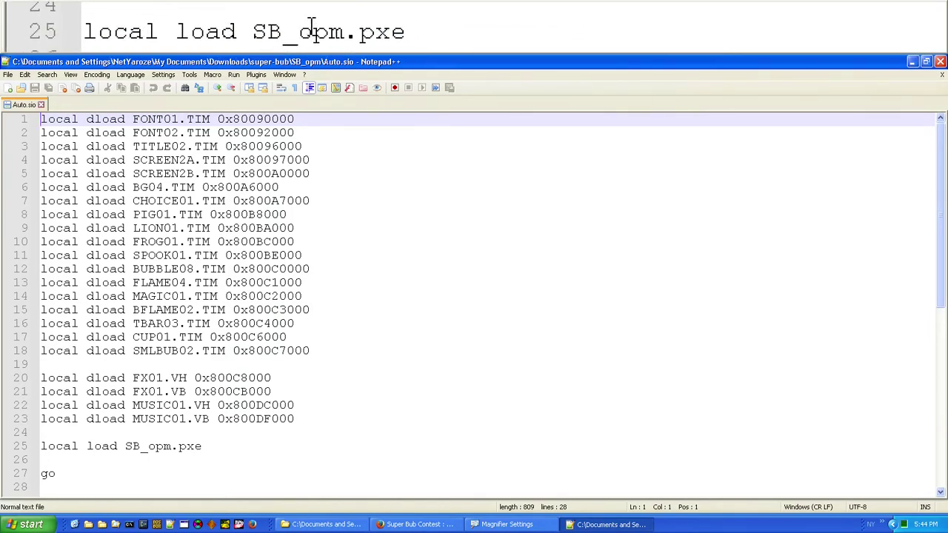
Examine the executable's pxe extension in the local load line of Auto.sio.
drag(229, 446, 207, 446)
click(155, 445)
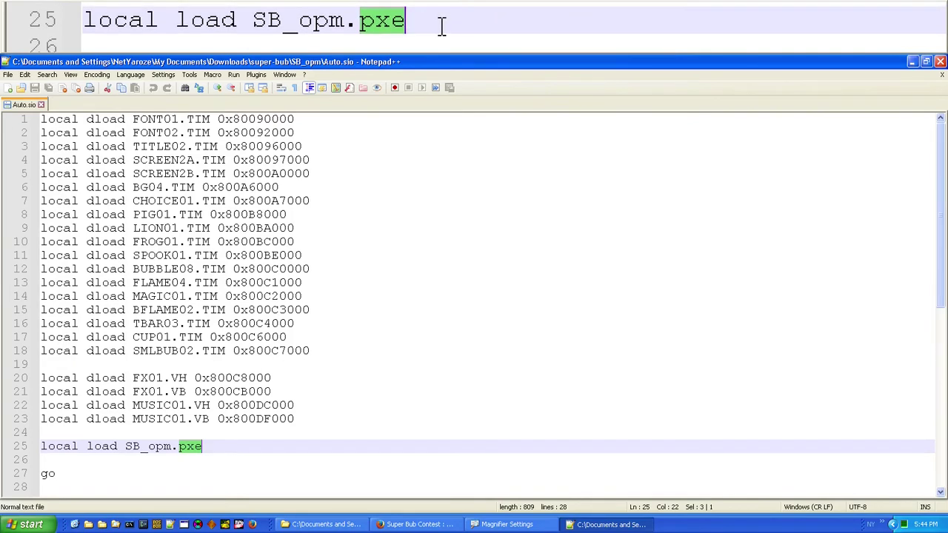
click(180, 445)
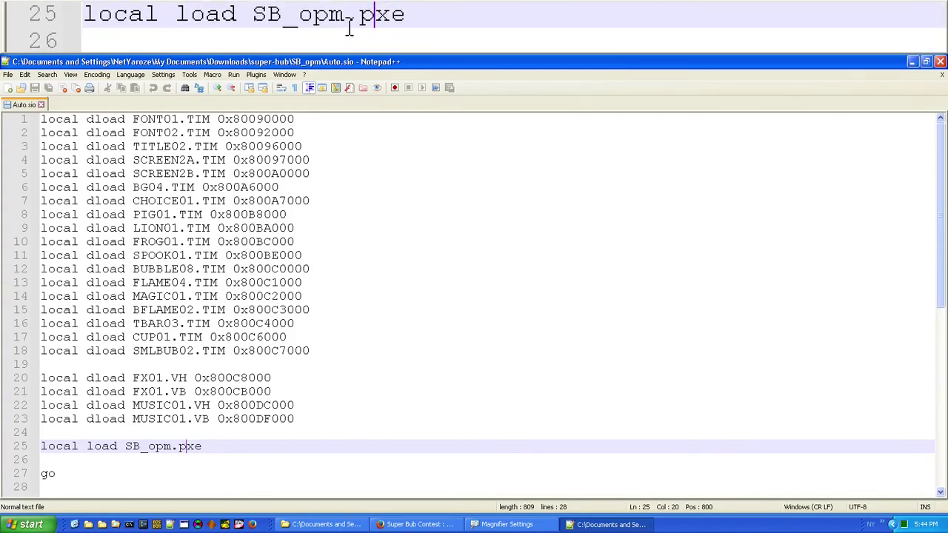
Switch to Firefox and view the Yarexe GitHub repository and the How To Create Net Yaroze Boot Disc page.
click(415, 524)
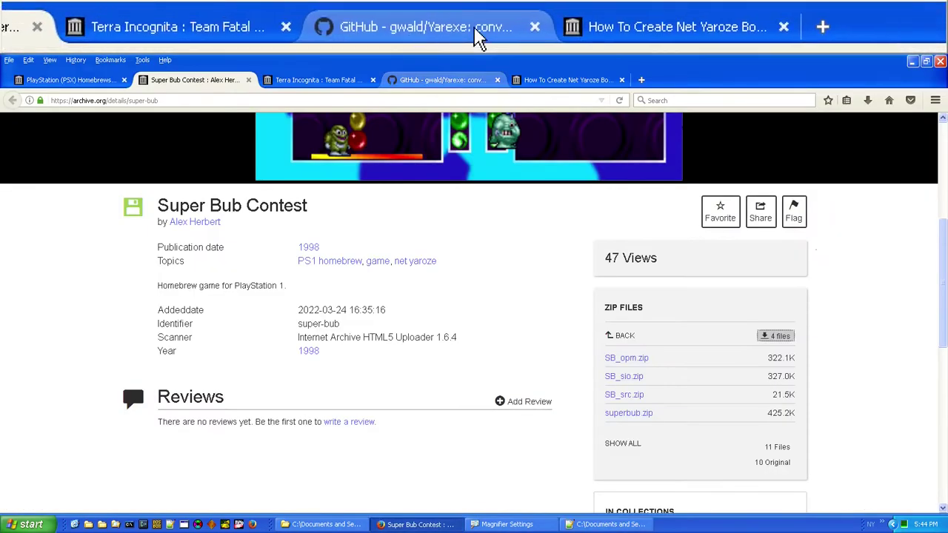
click(482, 77)
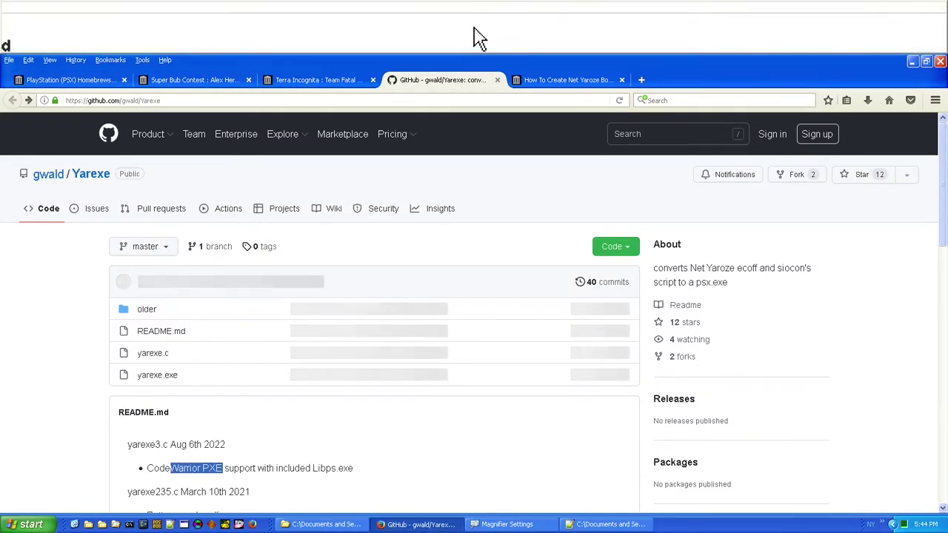
click(74, 80)
click(342, 526)
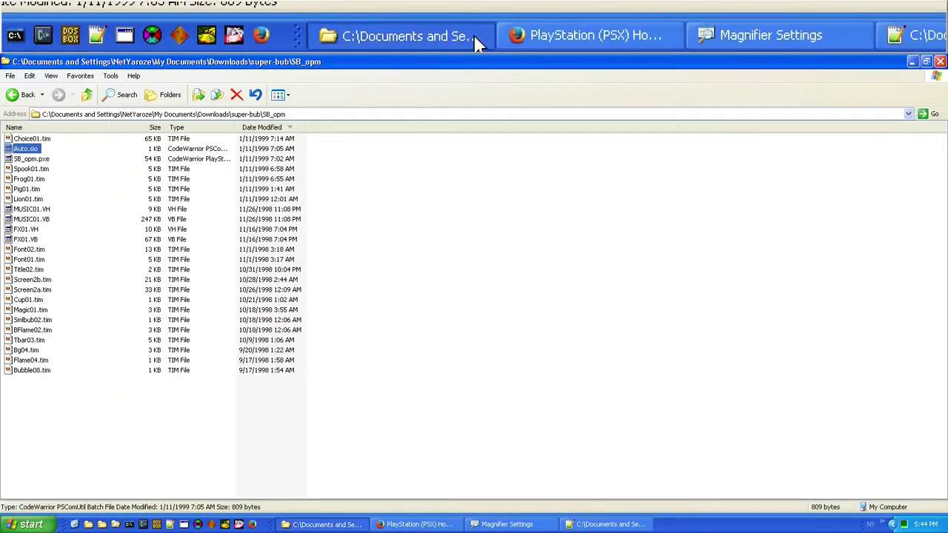
click(415, 525)
click(529, 80)
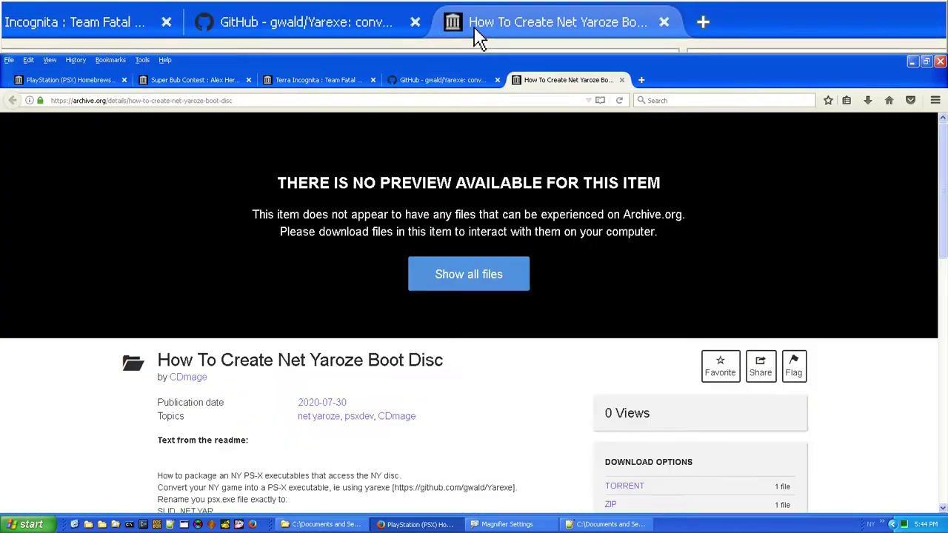
Download yarexe.exe from the Yarexe GitHub repository, save the file, and return to the repository's main page.
click(443, 80)
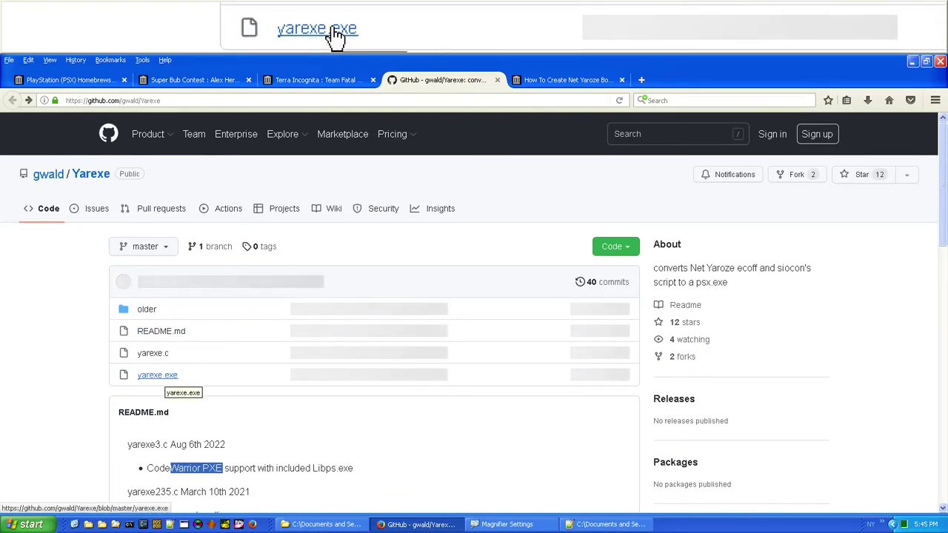
click(164, 375)
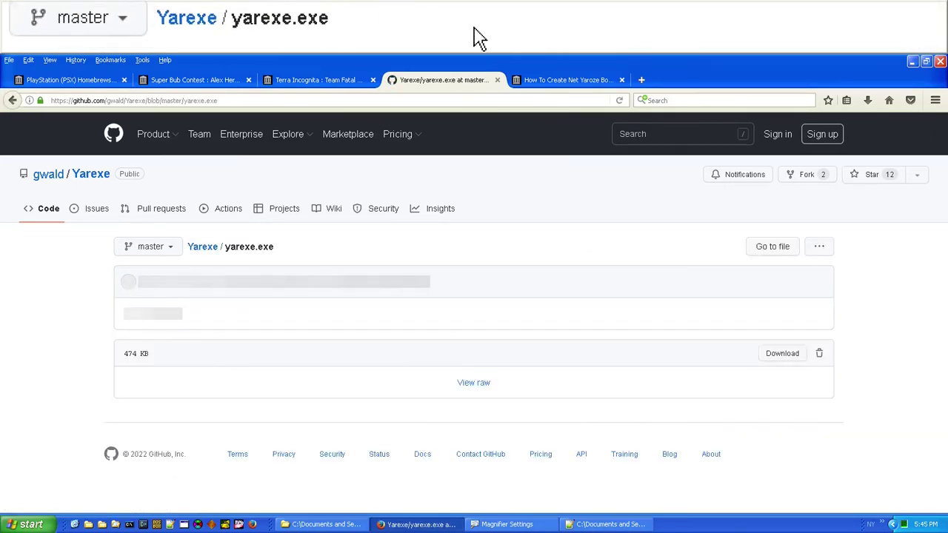
click(781, 352)
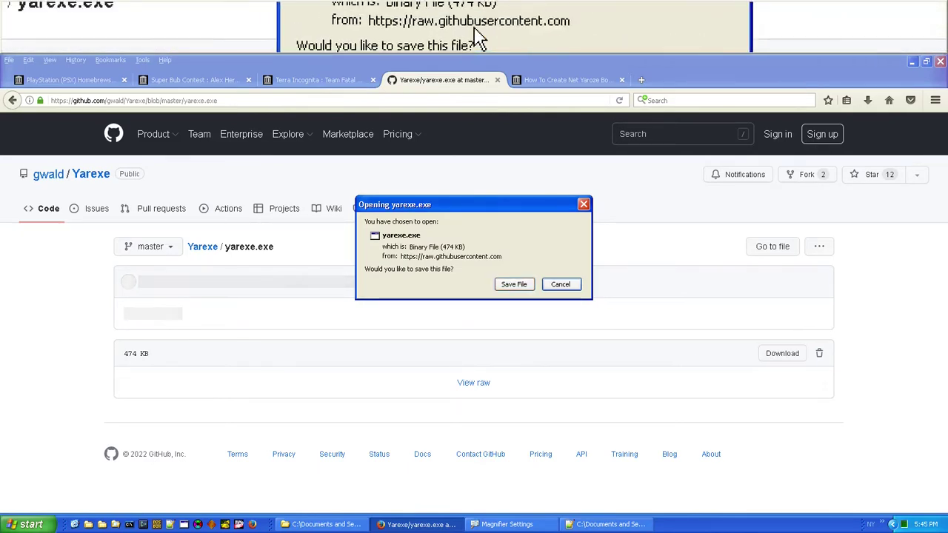
click(518, 288)
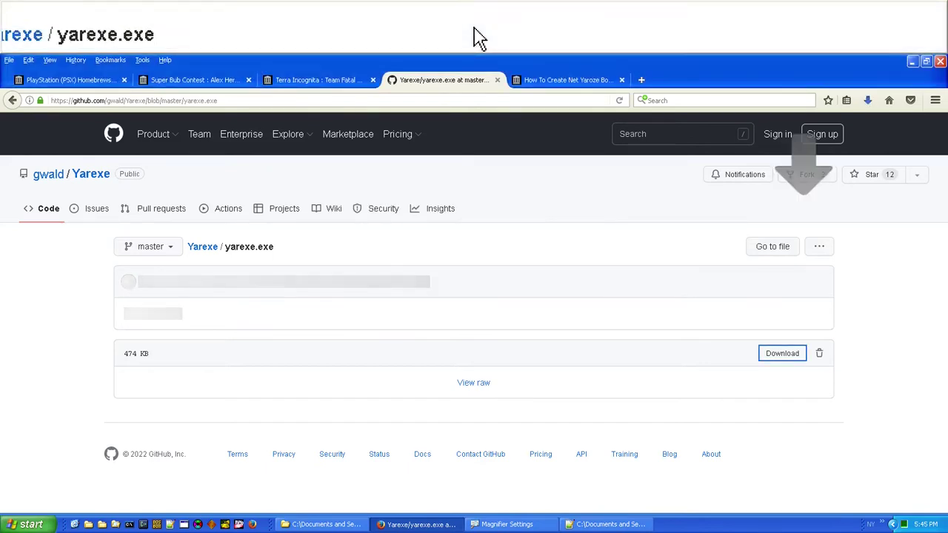
click(20, 98)
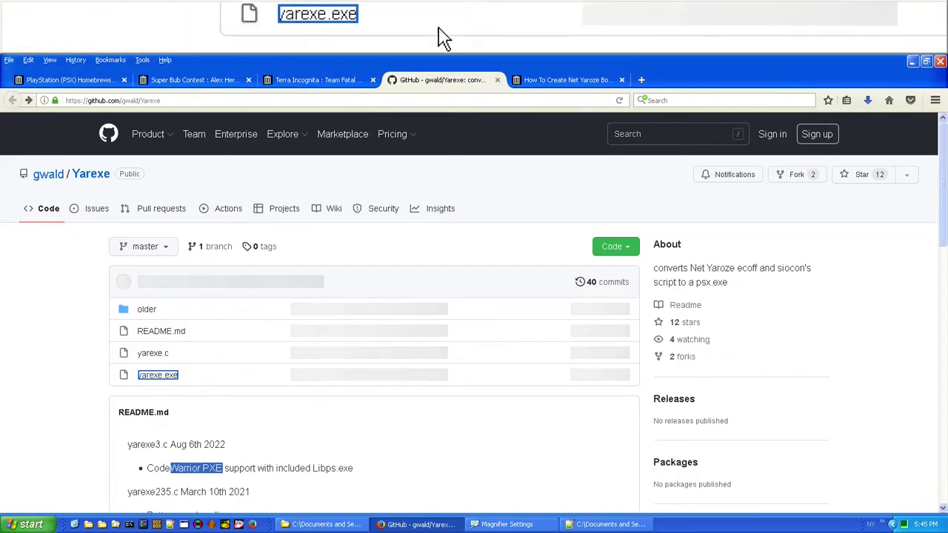
Switch to Windows Explorer and copy yarexe.exe from the Downloads folder into super-bub\SB_opm.
click(194, 101)
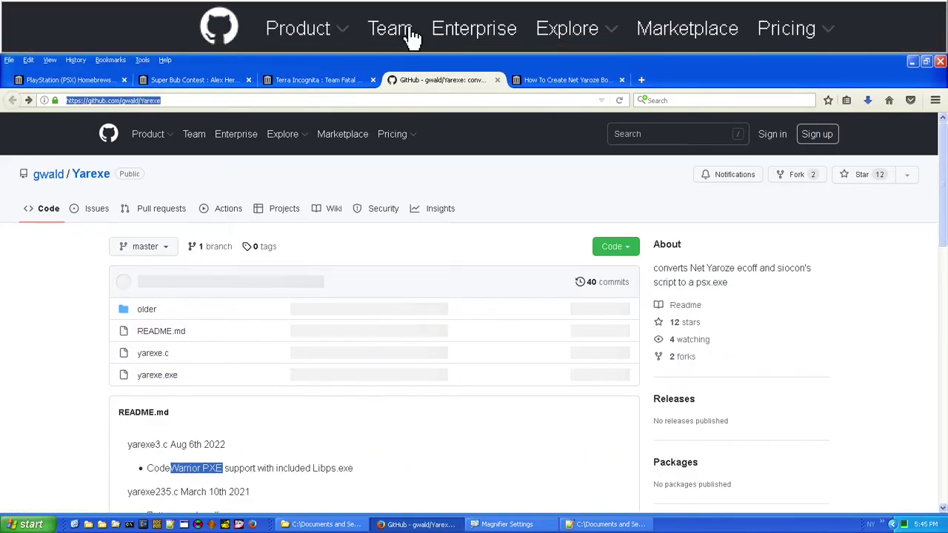
click(322, 524)
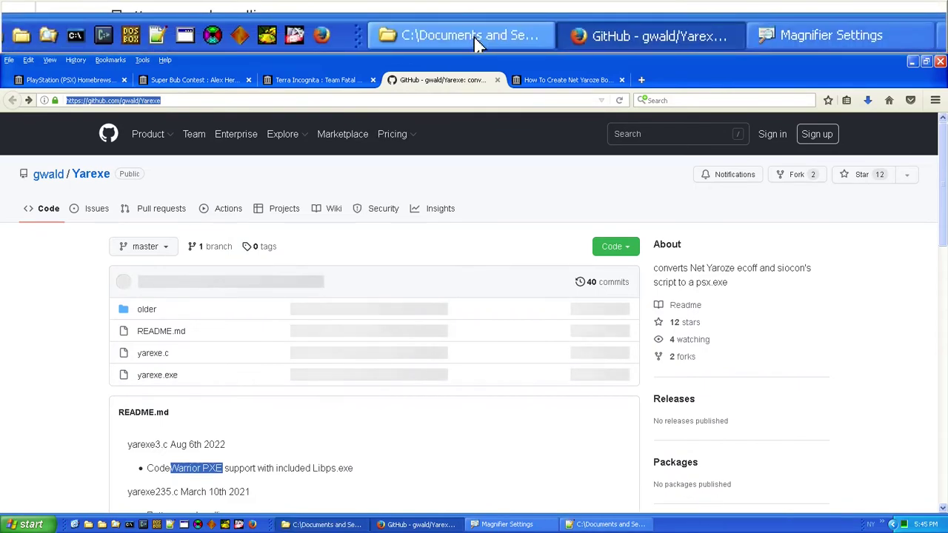
click(87, 94)
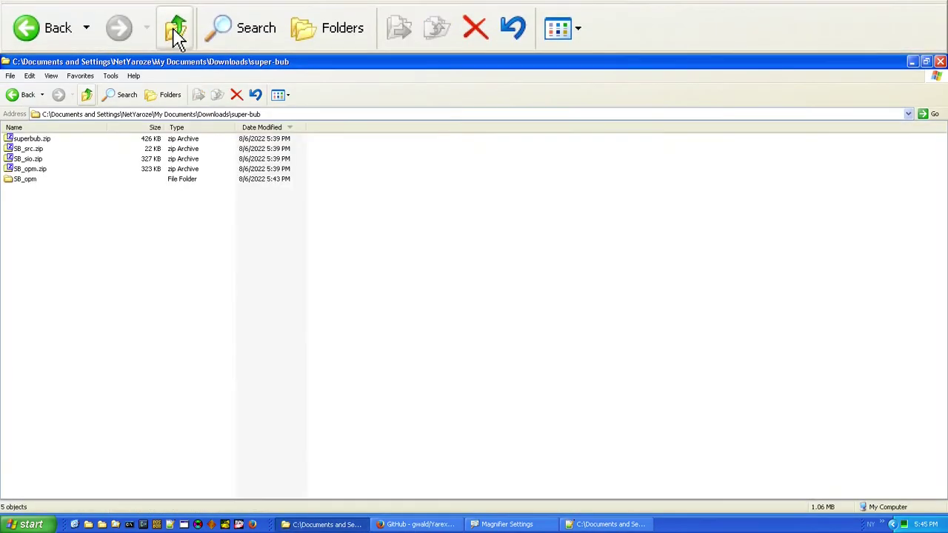
click(87, 95)
click(50, 138)
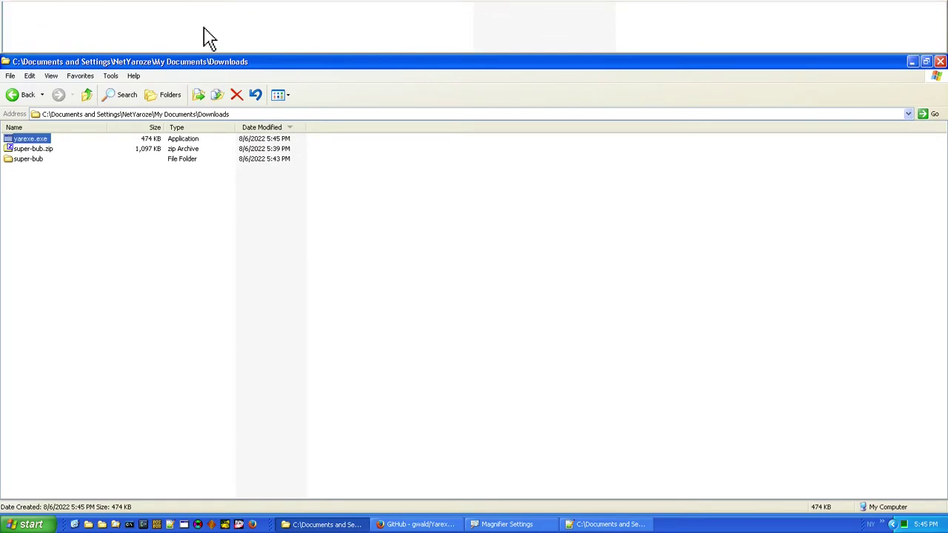
double_click(41, 158)
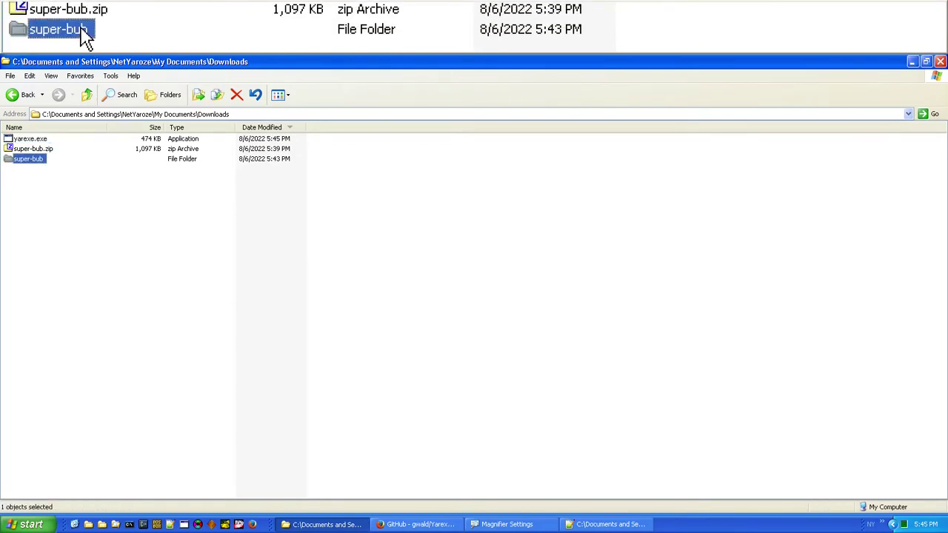
double_click(31, 180)
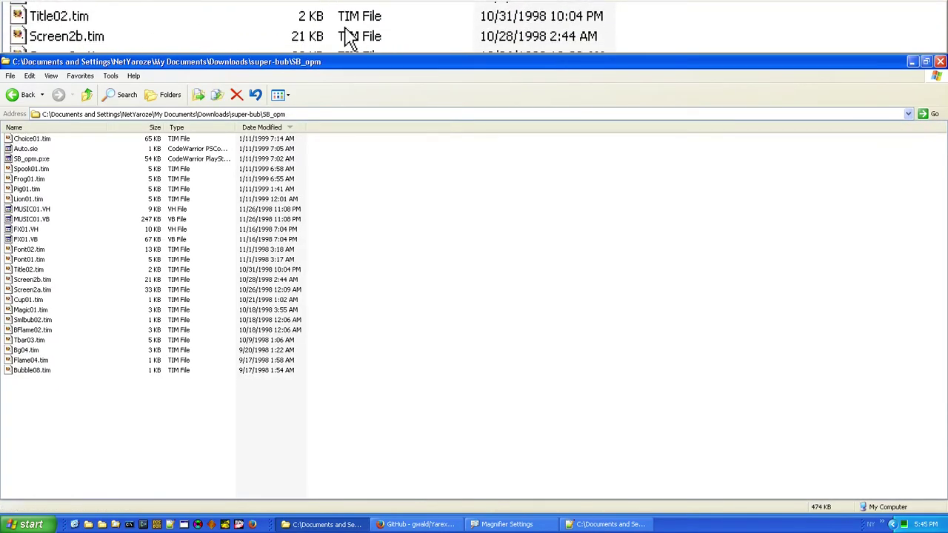
Copy the SB_opm folder path, open a Command Prompt and change its directory to that path with cd.
click(287, 114)
key(ctrl+c)
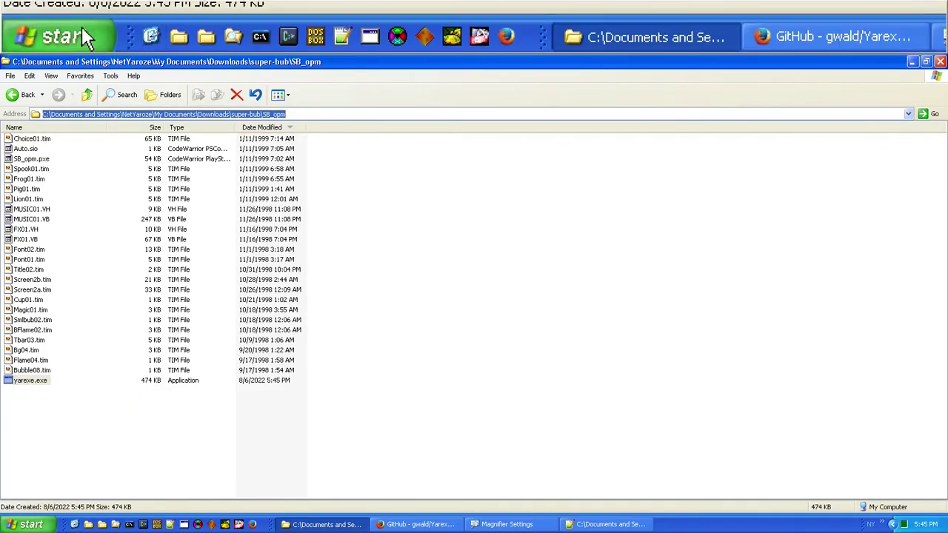
click(129, 525)
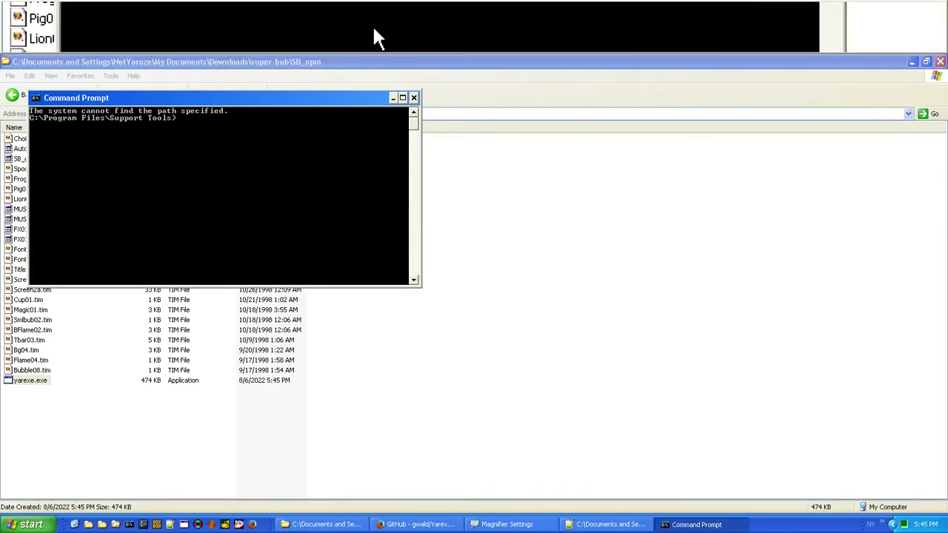
drag(174, 102, 526, 206)
text(cd)
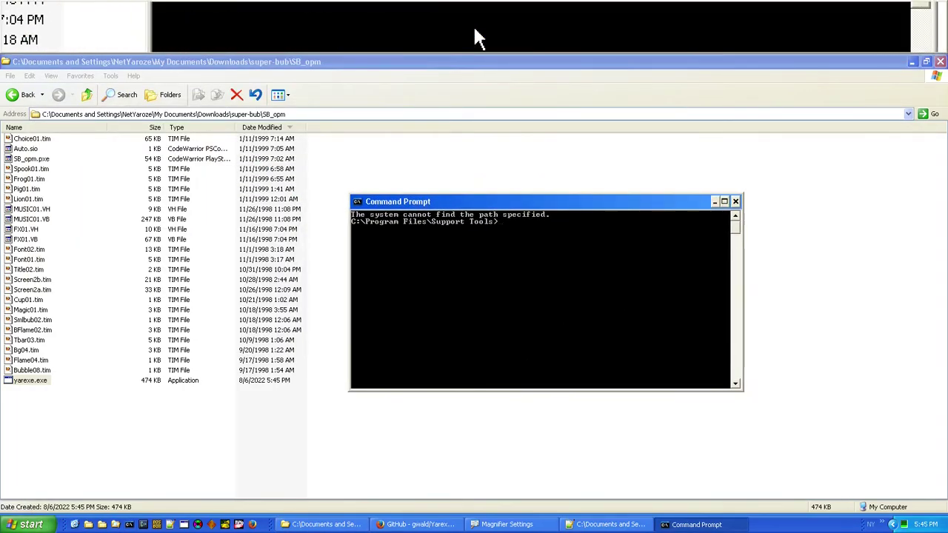
right_click(518, 256)
click(535, 281)
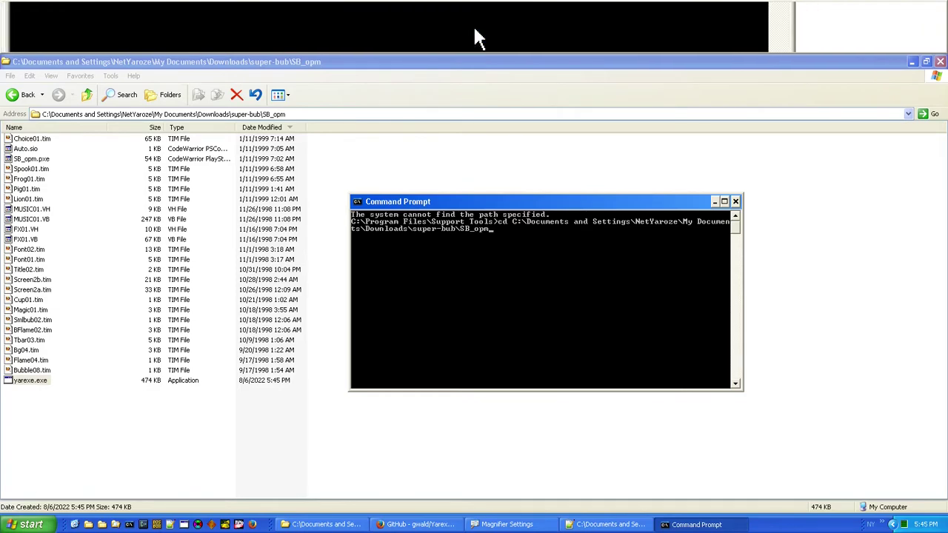
key(Return)
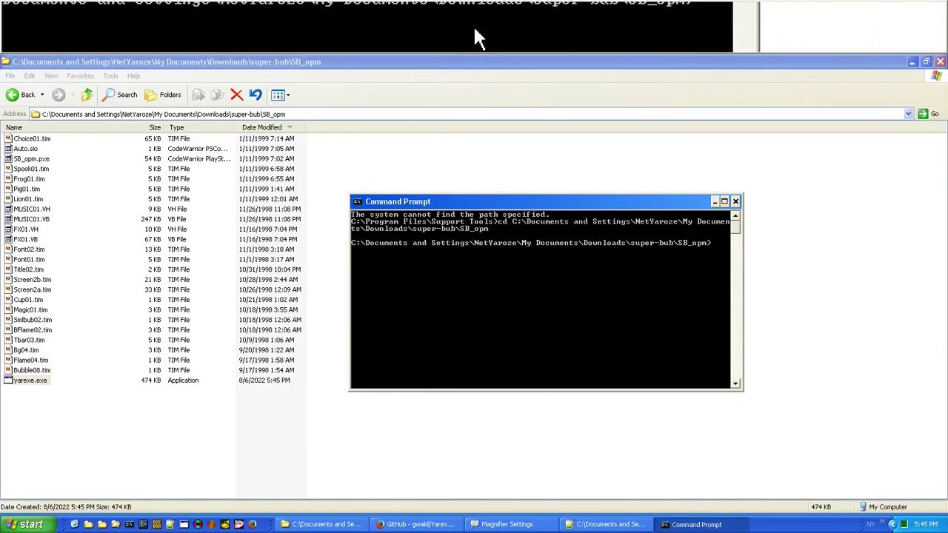
List the SB_opm directory and build the game executable by running "yarexe.exe Auto.sio".
key(Return)
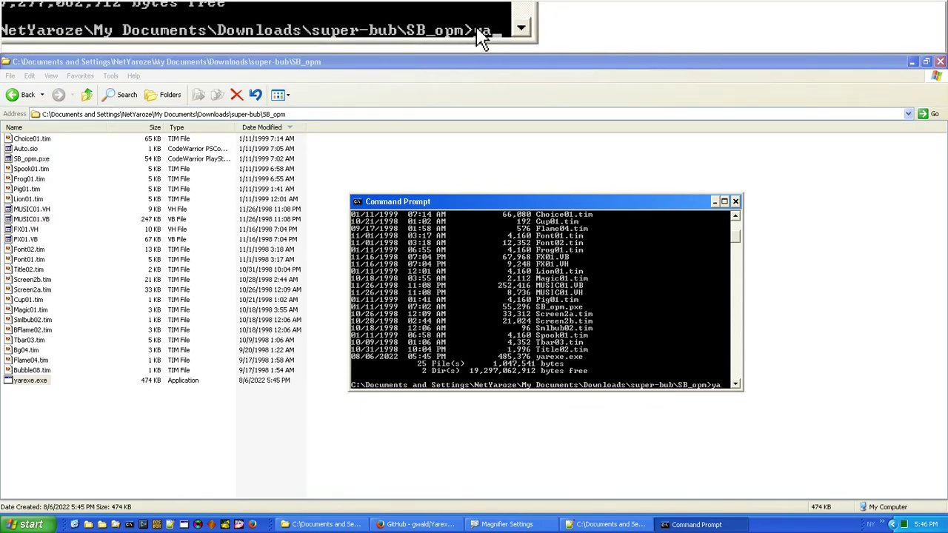
text(o.sio)
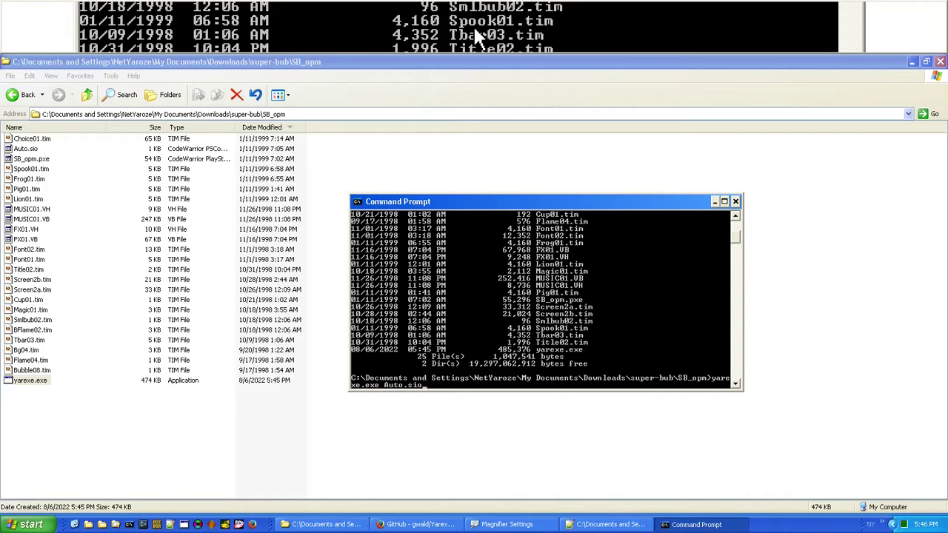
key(Return)
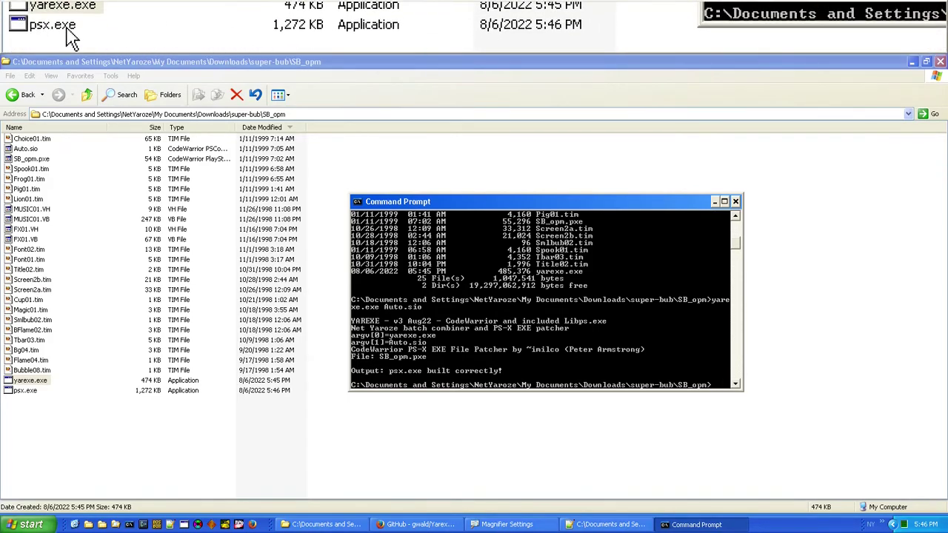
Test-run psx.exe from the SB_opm folder in the No$psx emulator, and close the emulator.
click(32, 392)
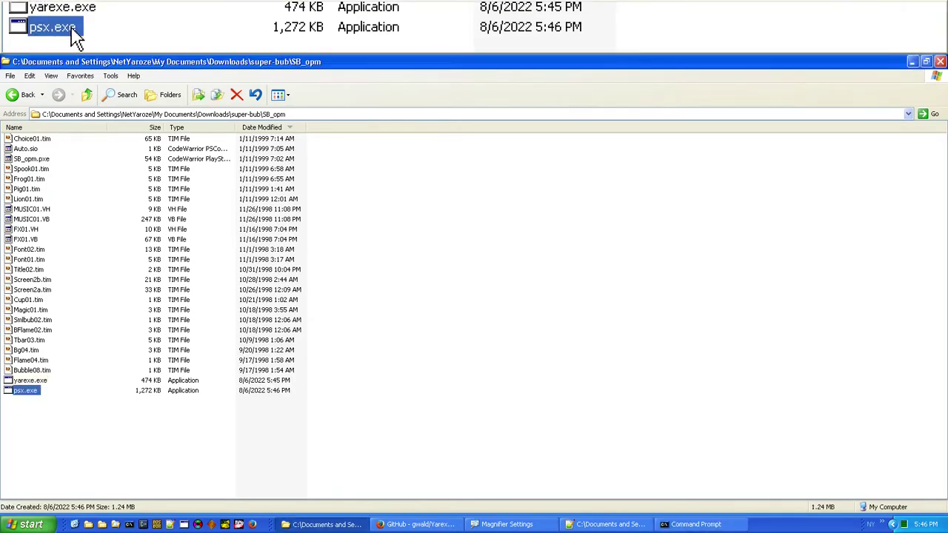
drag(32, 392, 198, 526)
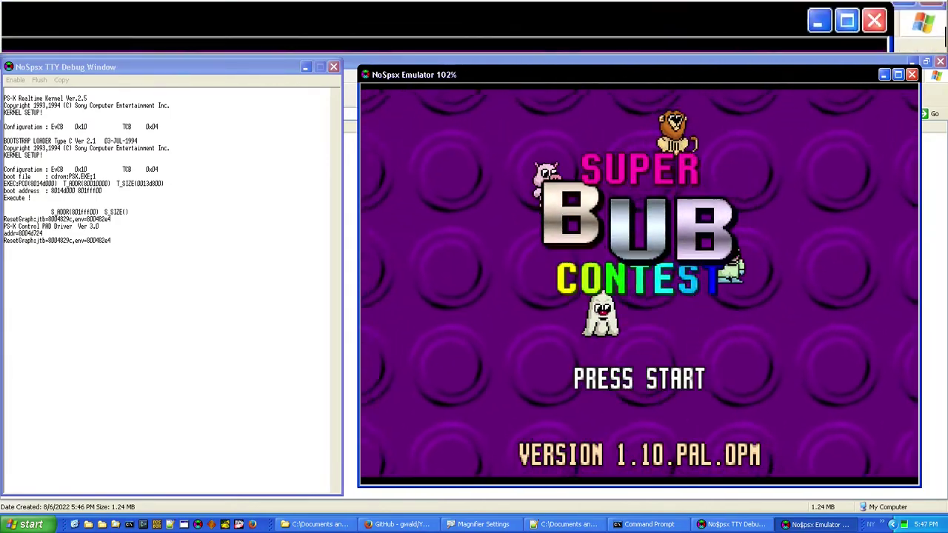
click(911, 74)
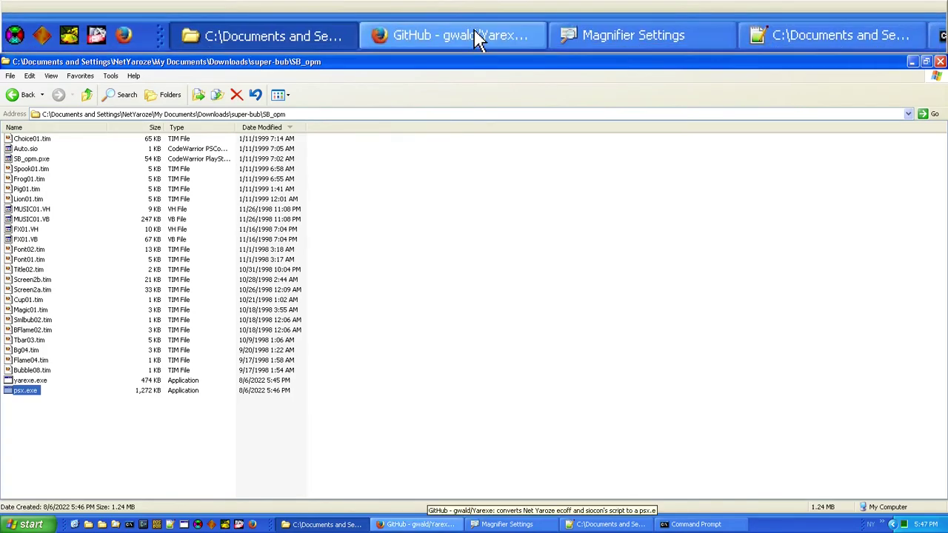
Switch to Firefox and download all files of Terra Incognita from its archive.org page, saving terra-incognita.zip.
click(426, 524)
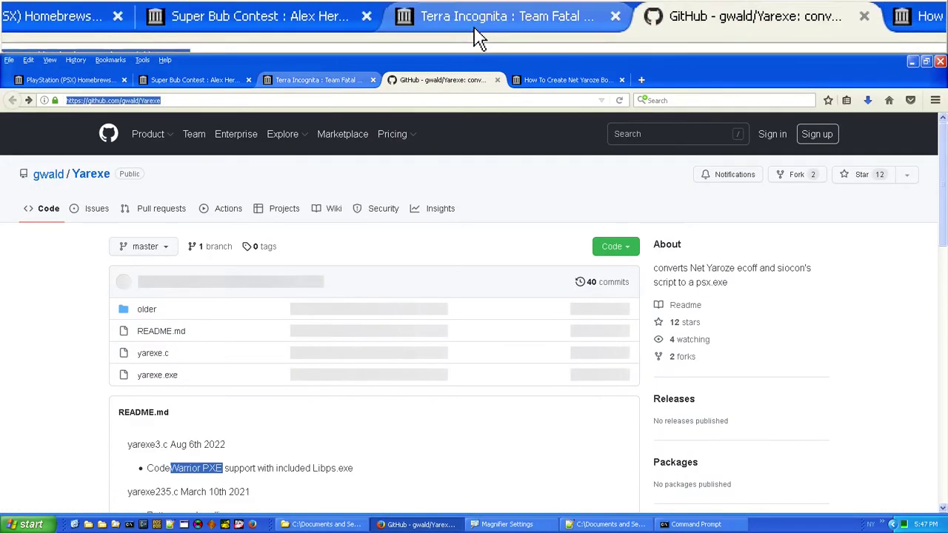
click(300, 81)
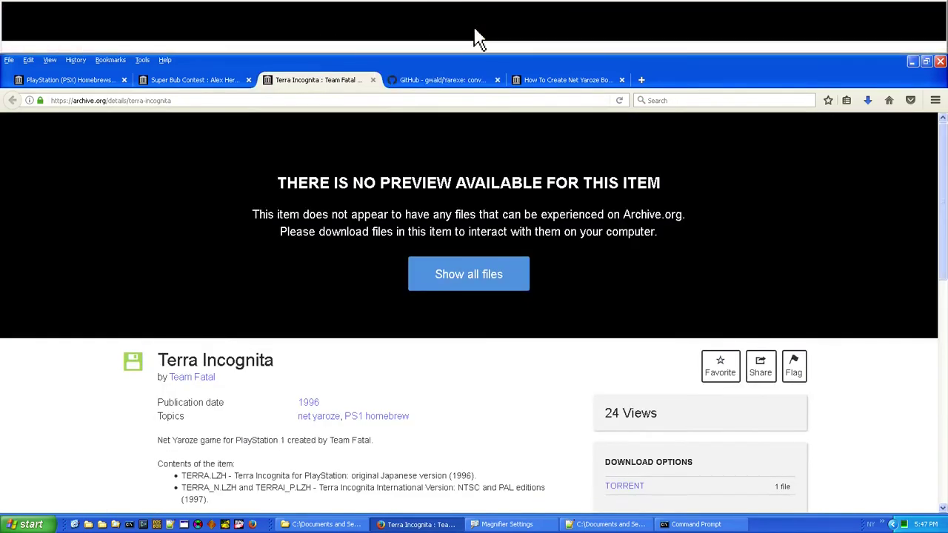
scroll(215, 356, down, 2)
scroll(215, 359, down, 2)
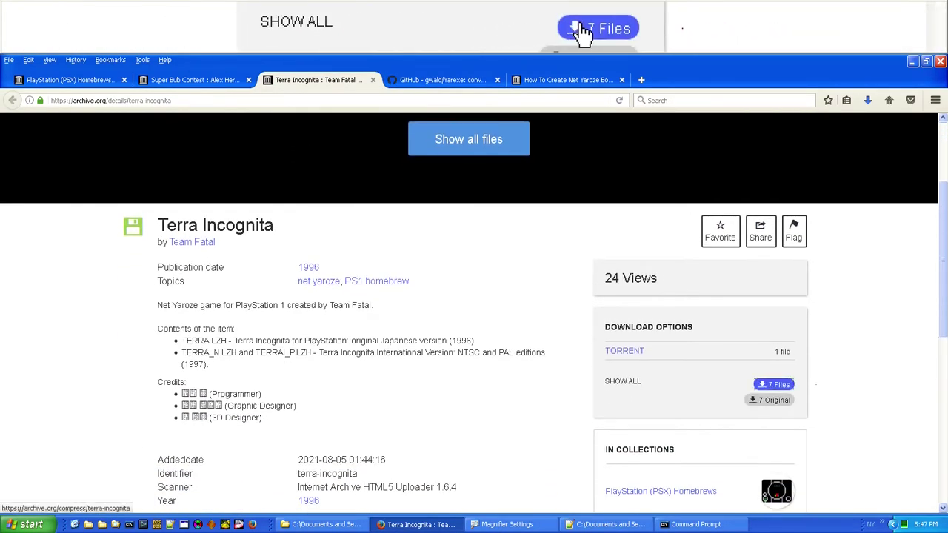
click(766, 383)
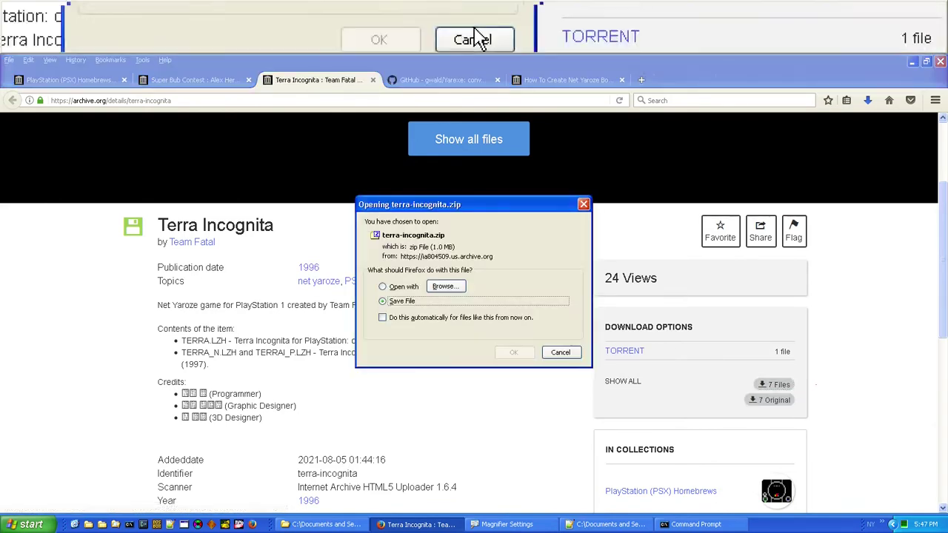
click(513, 352)
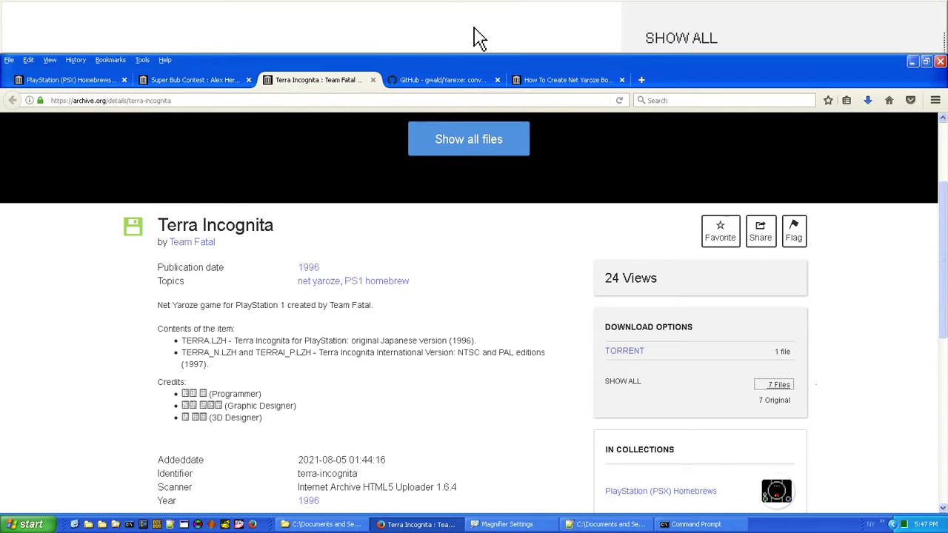
Return to the Downloads folder in Windows Explorer and extract terra-incognita.zip with 7-Zip.
click(328, 524)
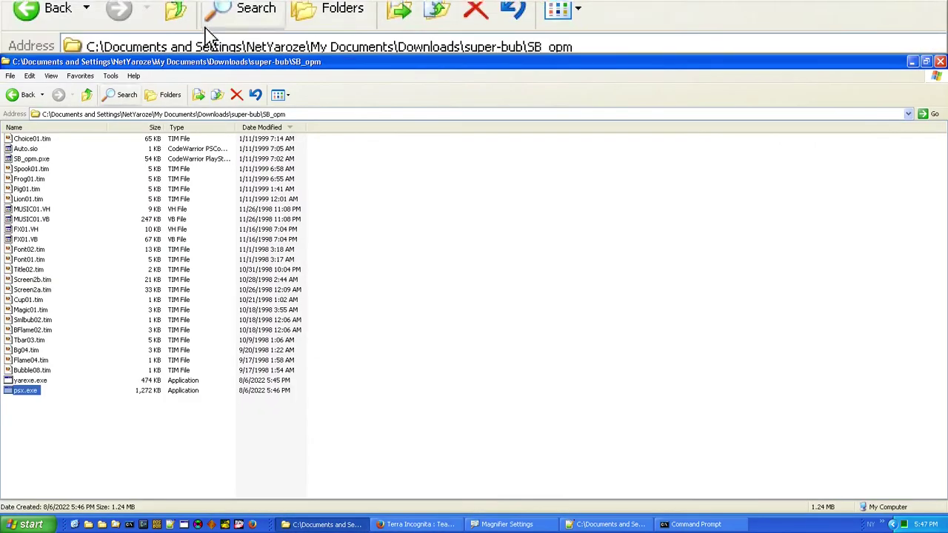
click(89, 96)
click(88, 96)
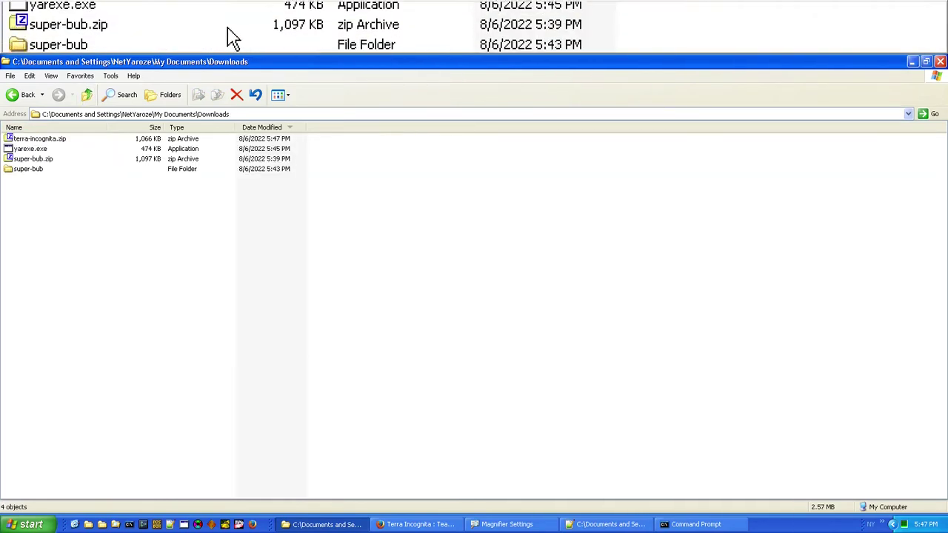
click(62, 139)
right_click(62, 139)
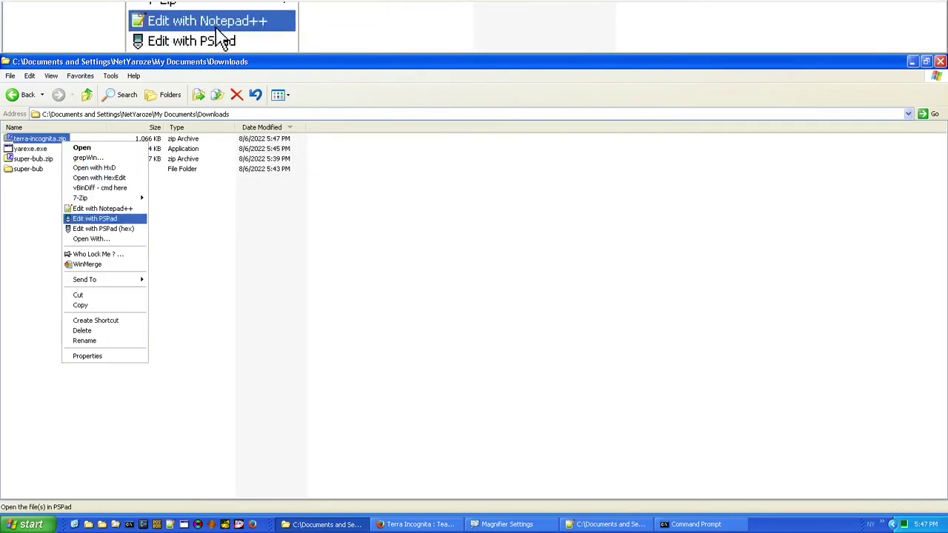
mouse_move(119, 197)
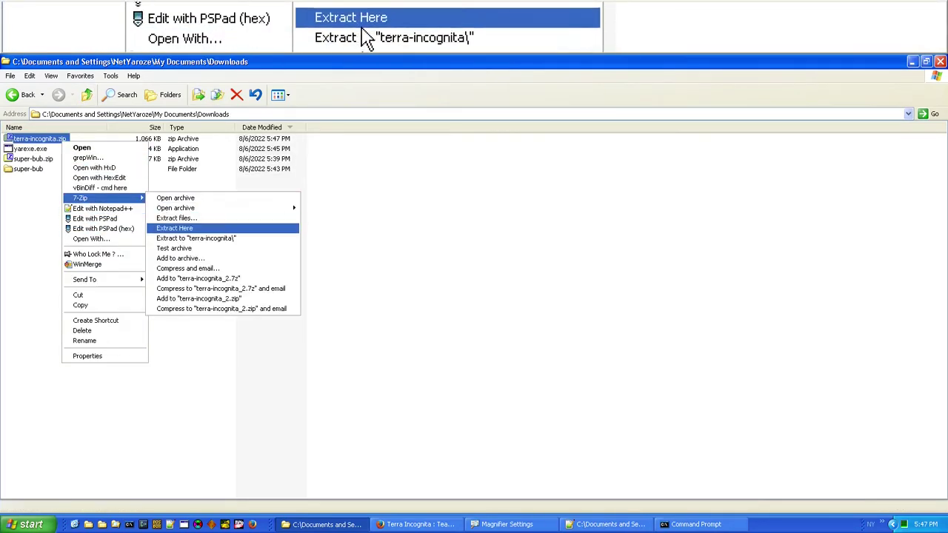
click(180, 229)
Copy yarexe.exe to the clipboard, and extract TERRA.LZH in the terra-incognita folder into its own TERRA folder.
click(38, 150)
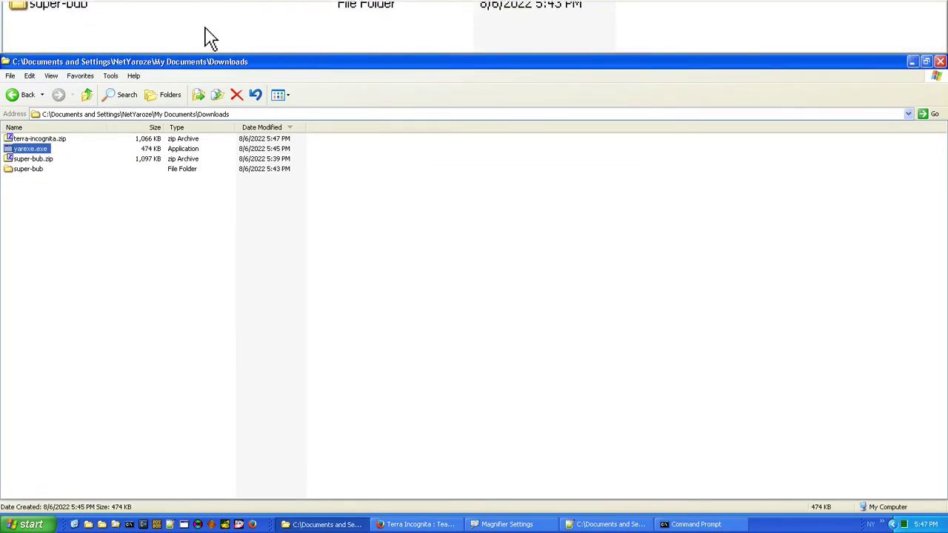
double_click(41, 179)
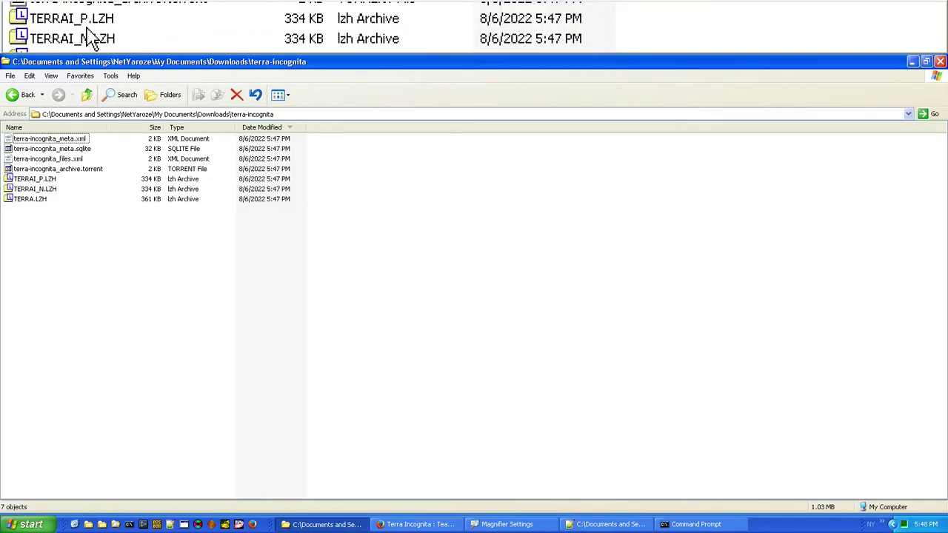
click(30, 198)
right_click(30, 199)
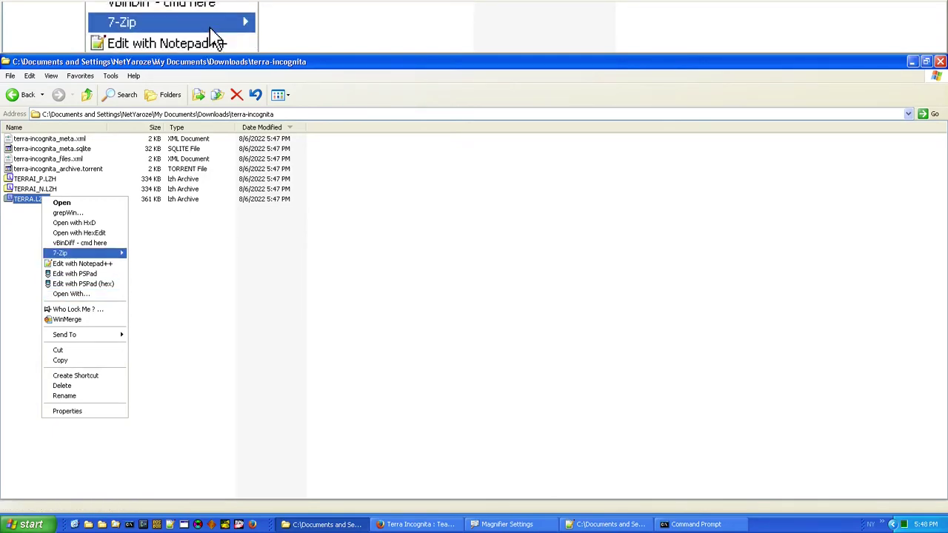
mouse_move(105, 255)
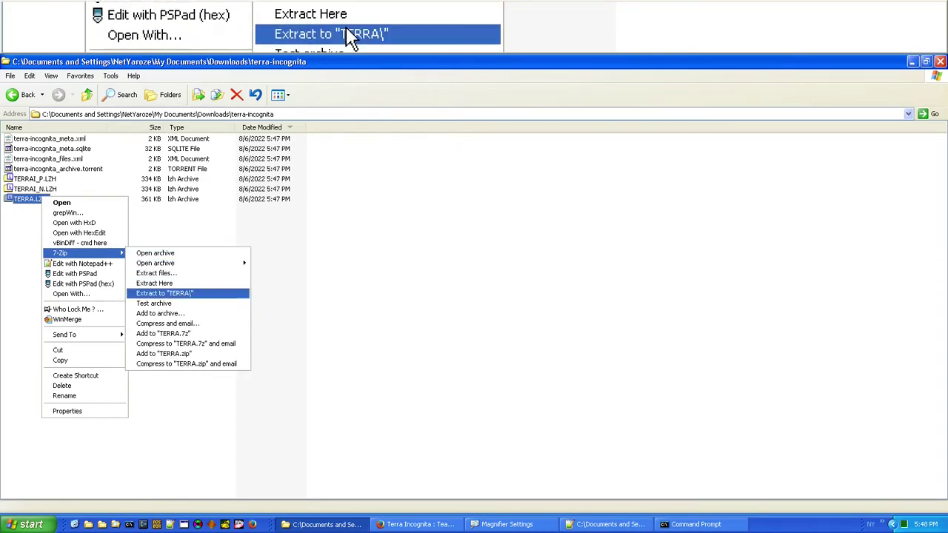
click(171, 293)
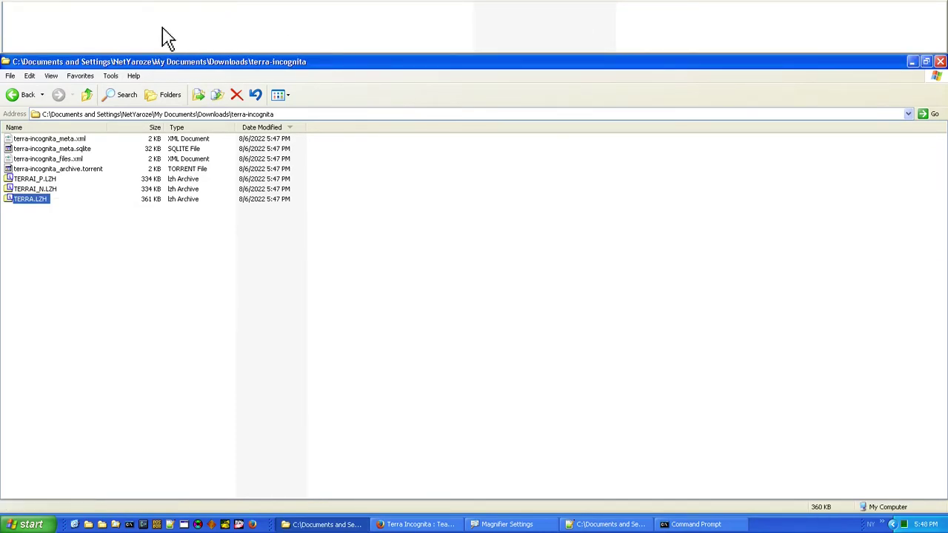
Paste yarexe.exe into the extracted TERRA folder.
double_click(26, 209)
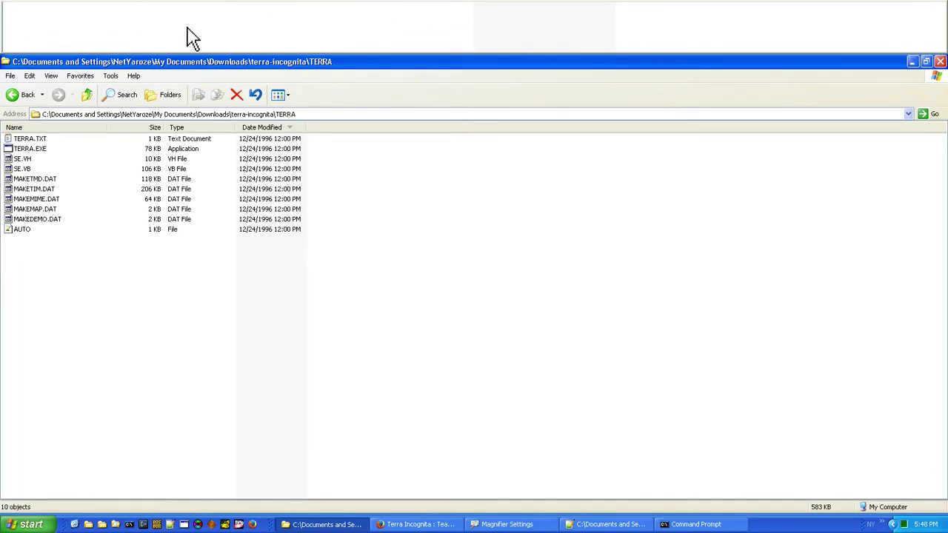
right_click(93, 288)
click(122, 352)
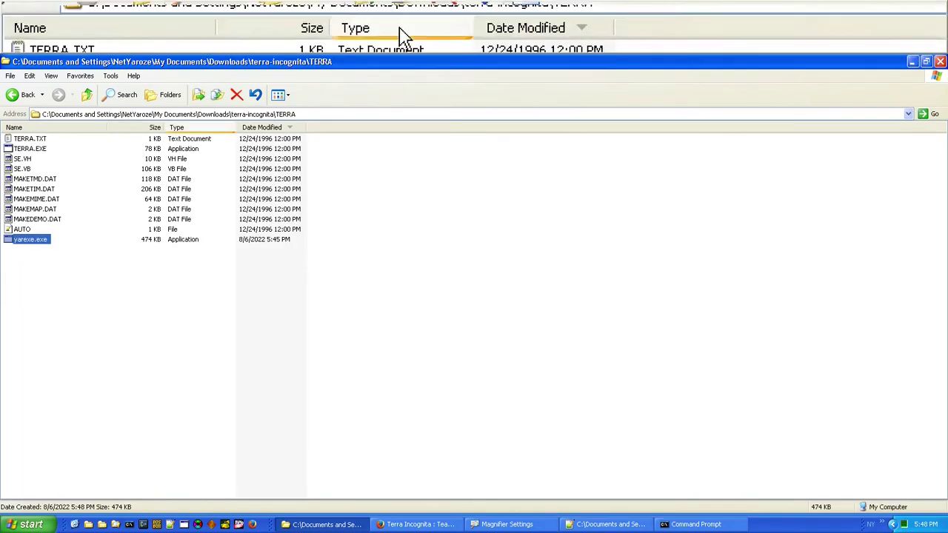
Copy the full path of the TERRA folder to the clipboard and switch to the Command Prompt.
click(305, 114)
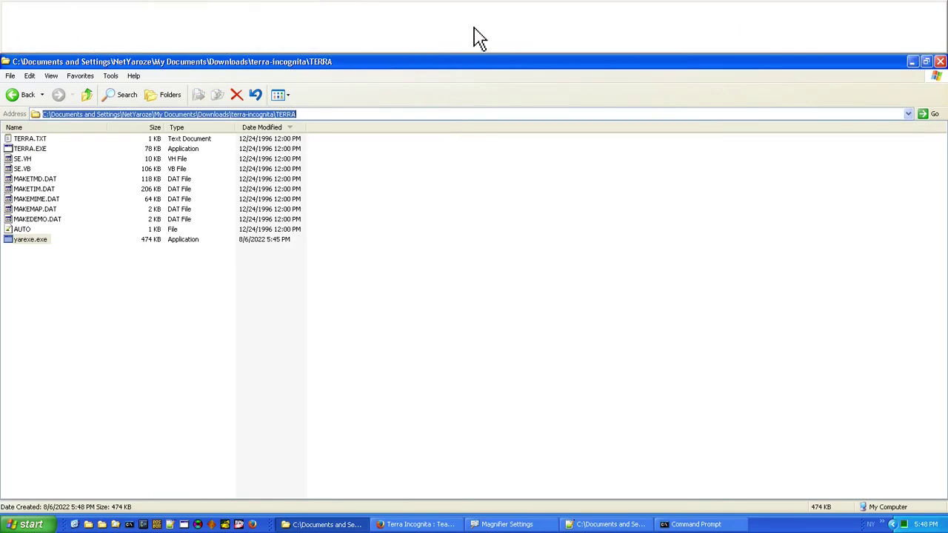
key(ctrl+c)
click(693, 524)
Try to change to the TERRA folder with the unquoted pasted path, followed by yarexe auto in the same command.
text(cd)
right_click(604, 333)
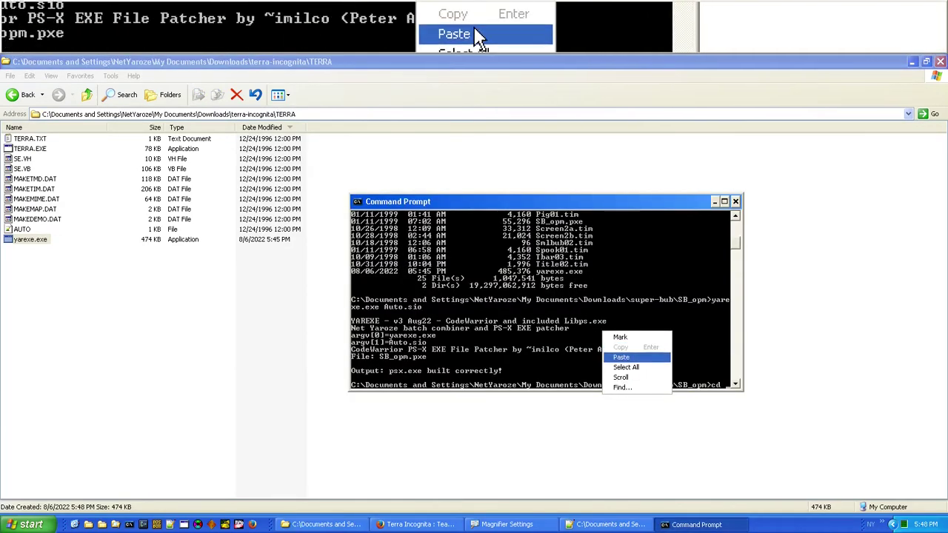
click(620, 357)
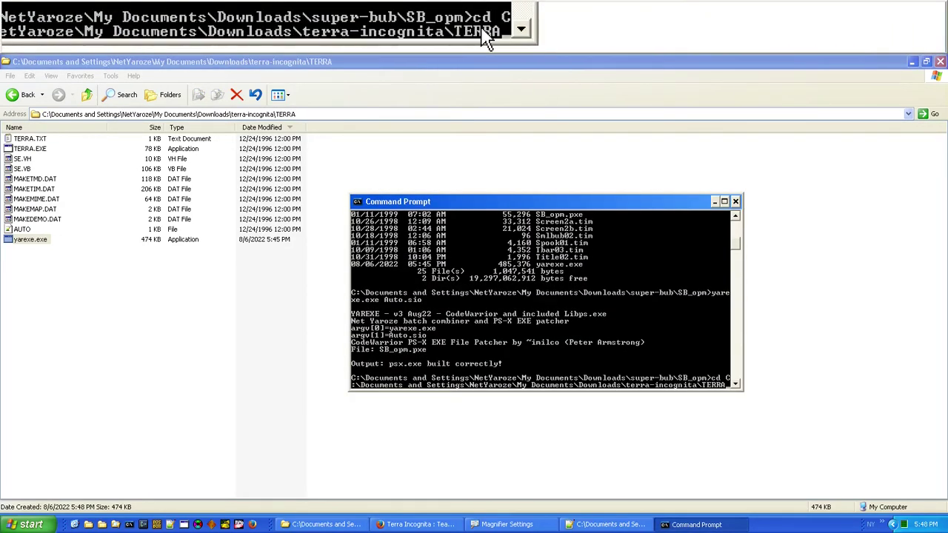
text(yarexe au)
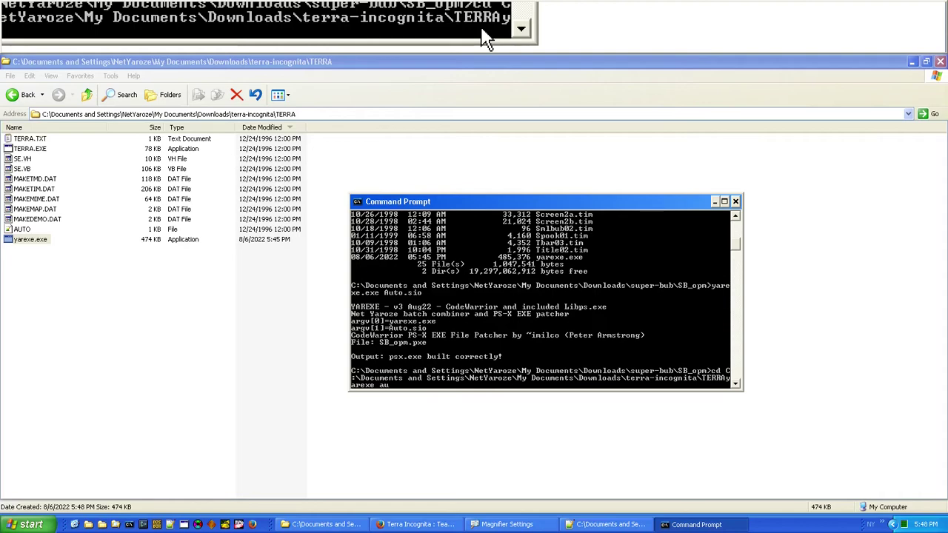
text(to)
key(Return)
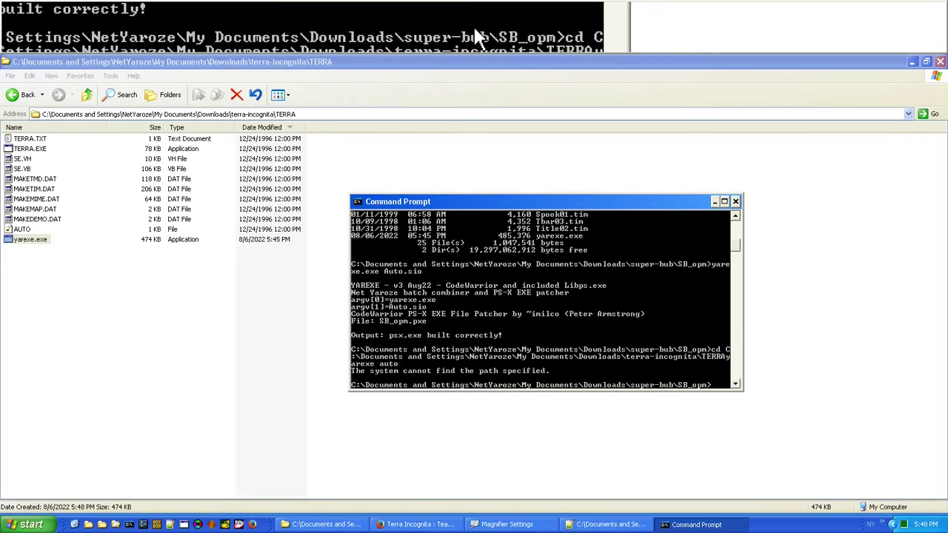
Change directory to the pasted TERRA path enclosed in double quotes, and run yarexe.exe on the AUTO file.
text(cd ")
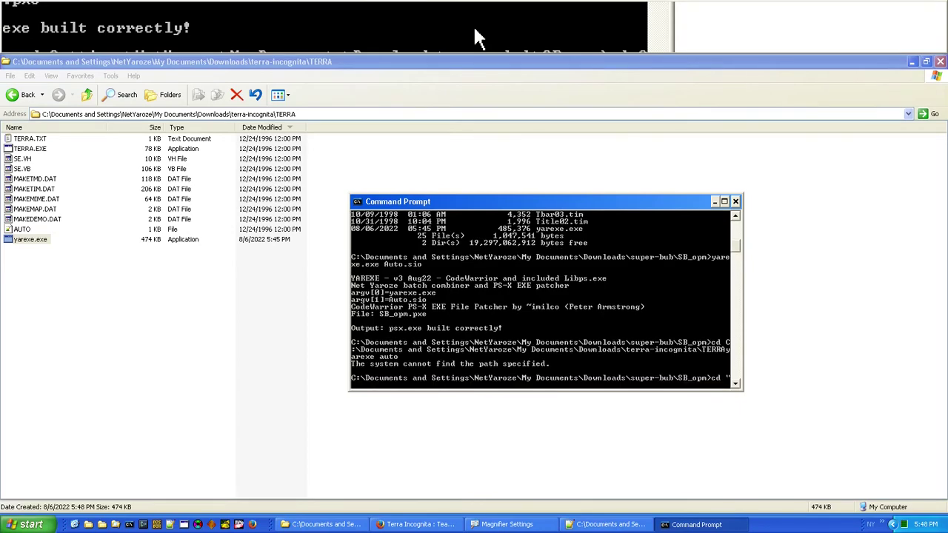
right_click(642, 344)
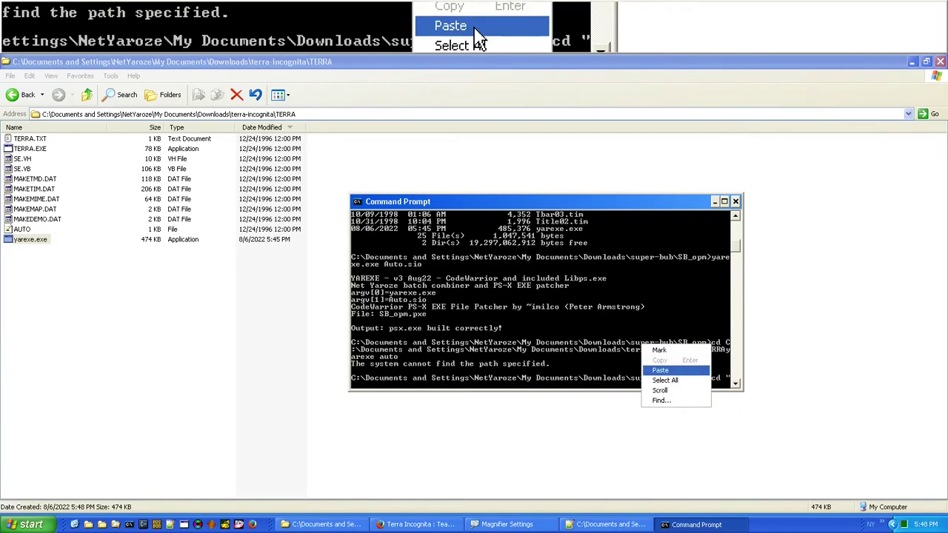
click(660, 369)
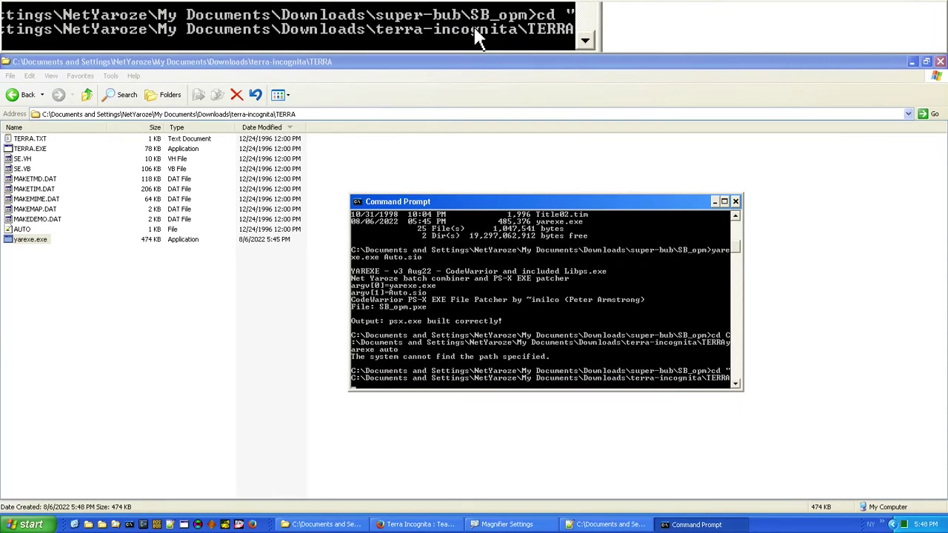
text(")
key(Return)
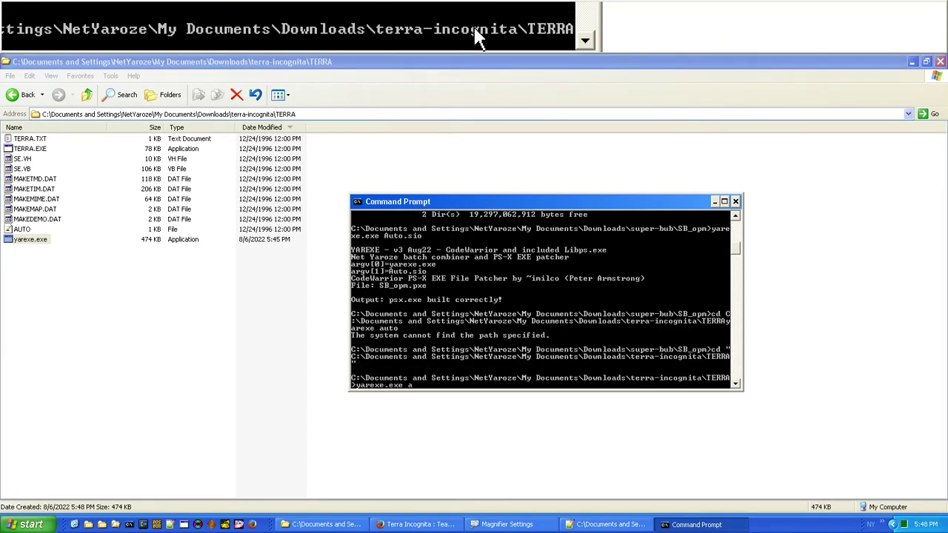
key(Return)
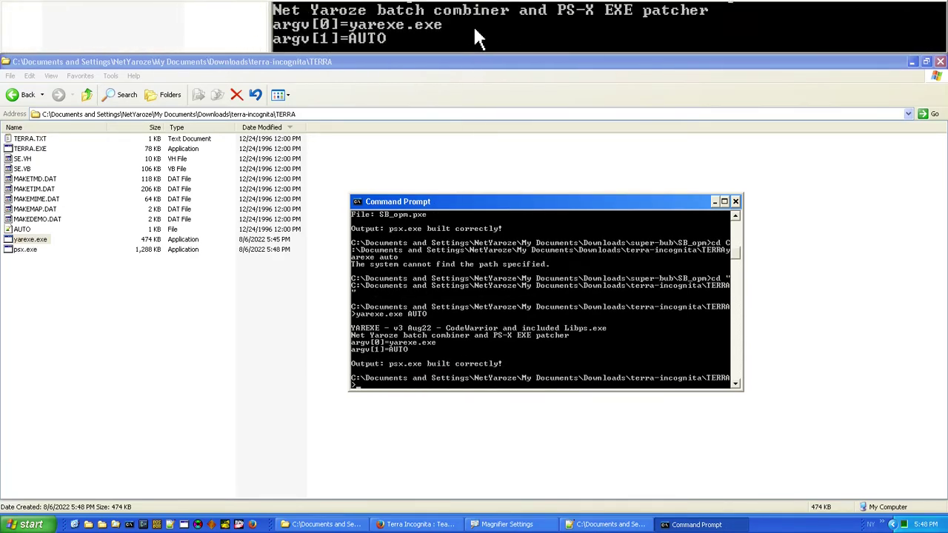
Open the AUTO file in Notepad++ to examine its terra.exe load line, and return to the TERRA folder.
double_click(22, 229)
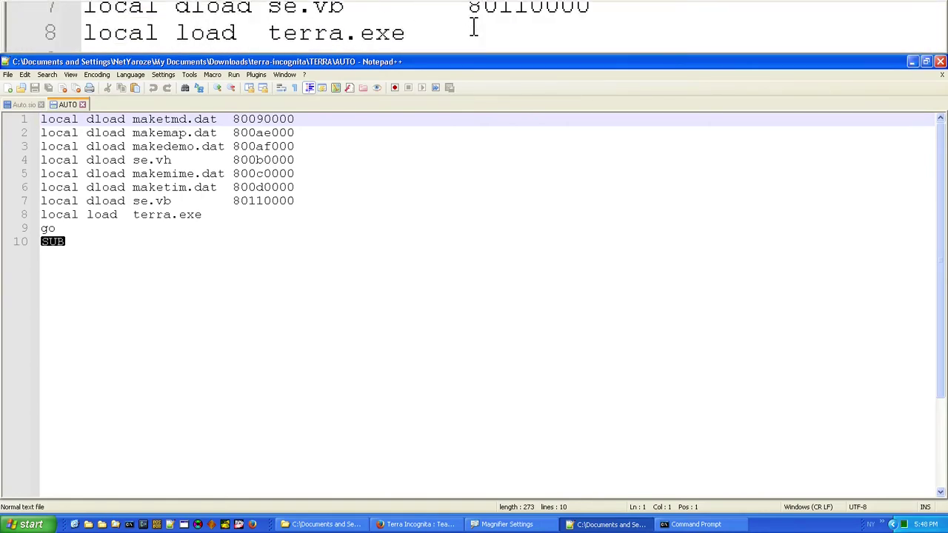
double_click(190, 214)
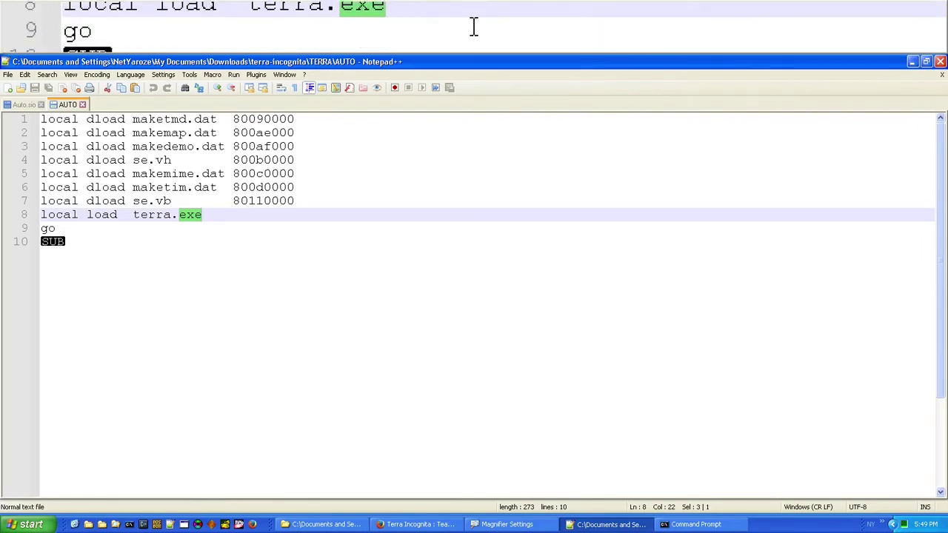
click(912, 61)
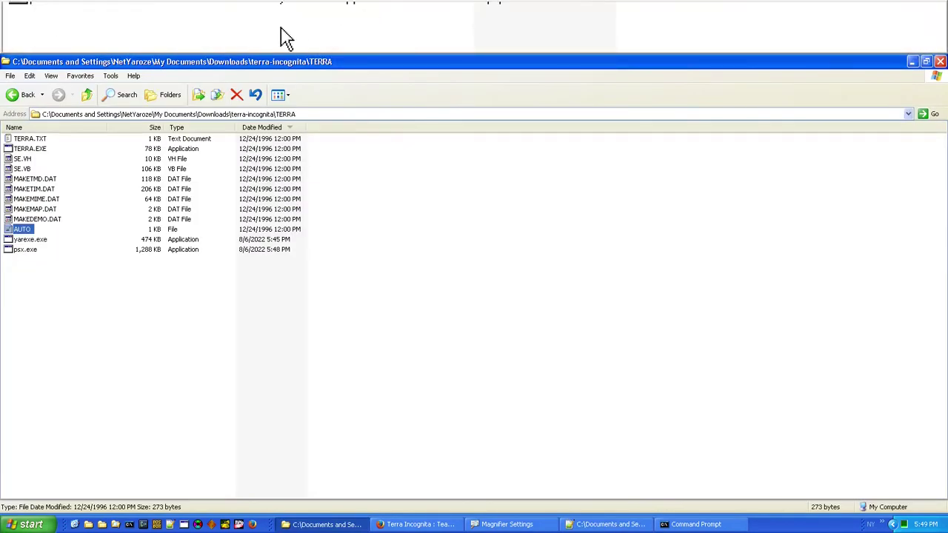
Test the built psx.exe in the No$psx emulator and close the emulator.
drag(25, 253, 143, 426)
drag(199, 461, 198, 527)
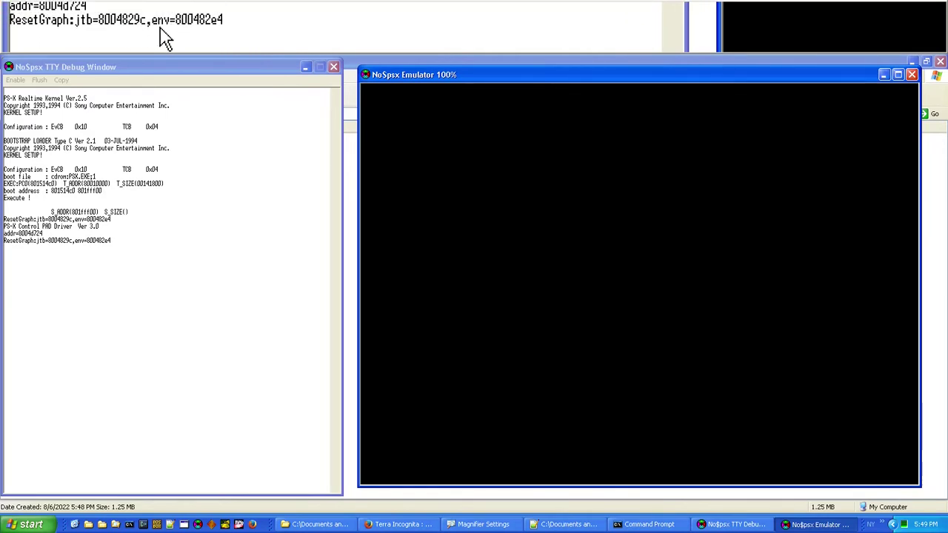
click(911, 74)
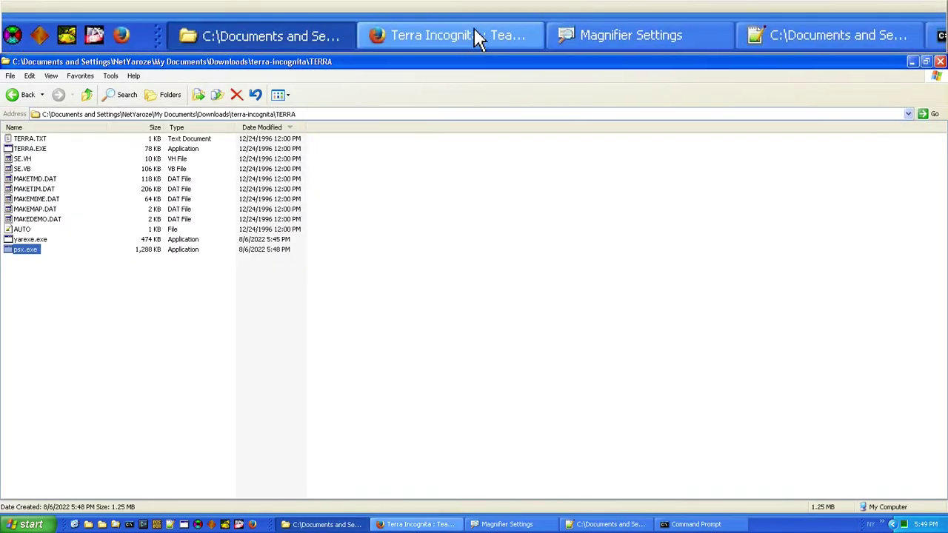
Switch to Firefox and download the ZIP from the How To Create Net Yaroze Boot Disc page, saving How_To_Create_Net_Yaroze_Boot_Disc.zip.
click(431, 524)
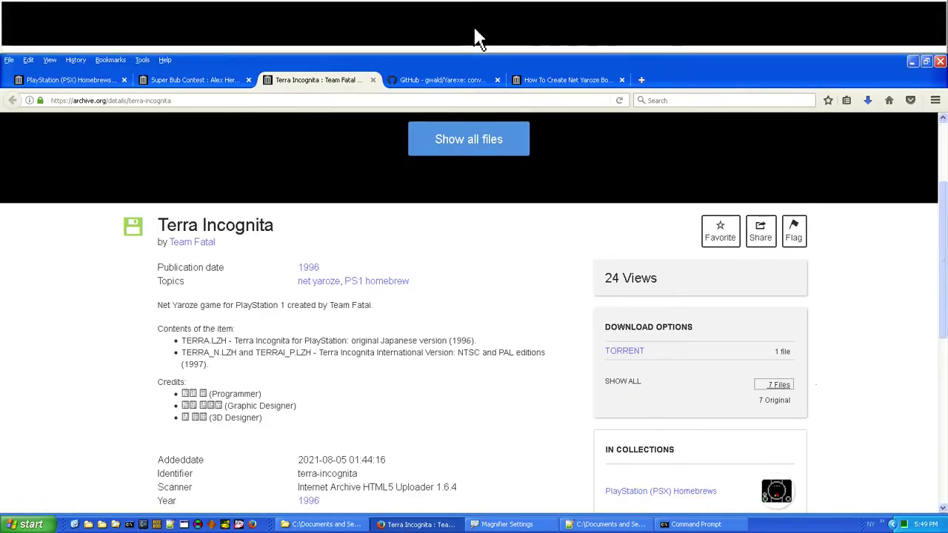
click(548, 80)
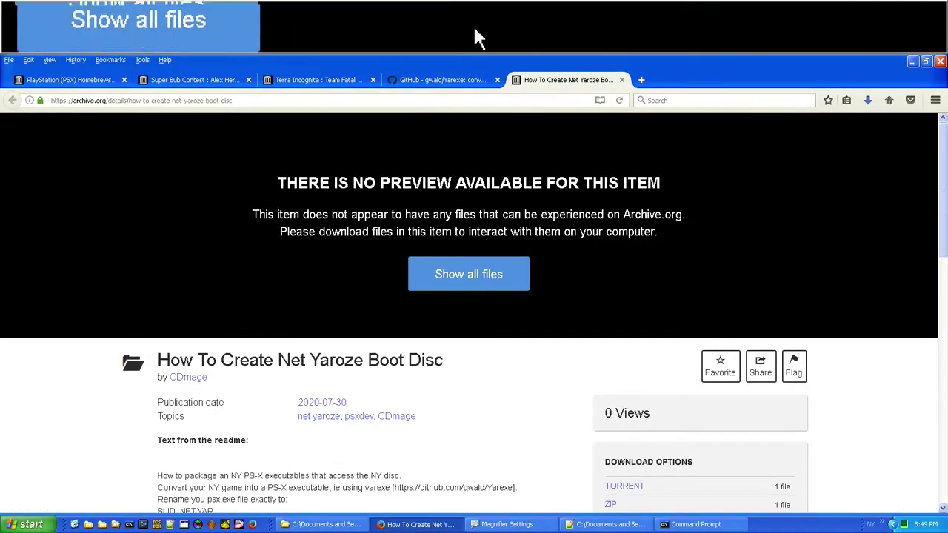
scroll(499, 330, down, 3)
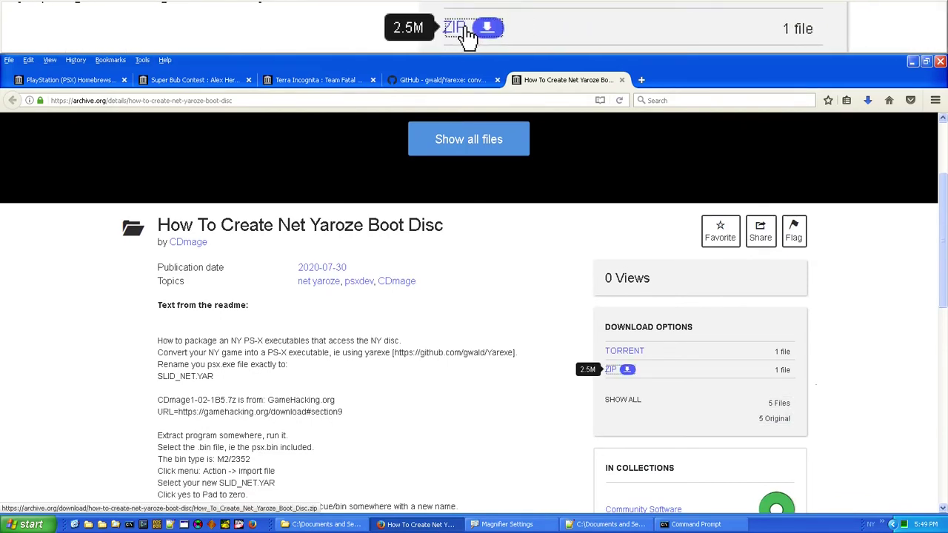
click(612, 370)
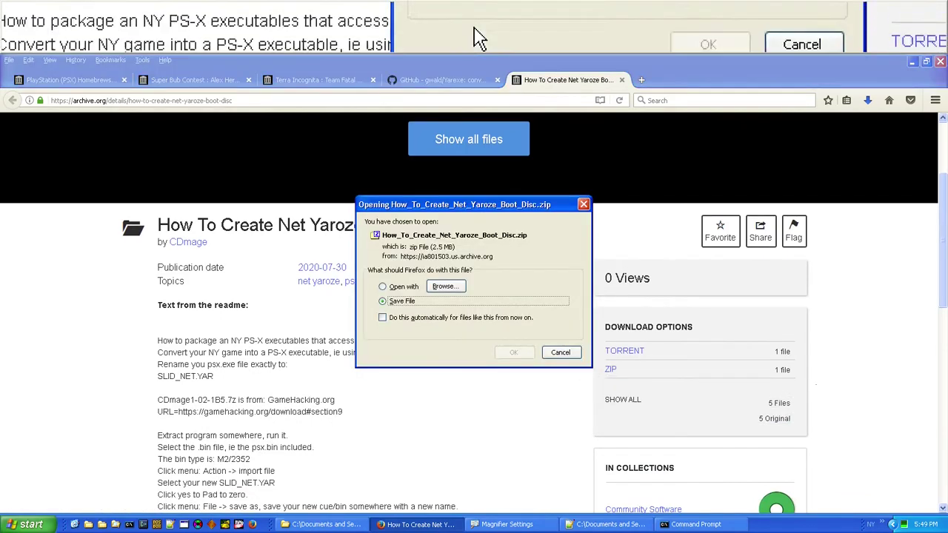
click(513, 352)
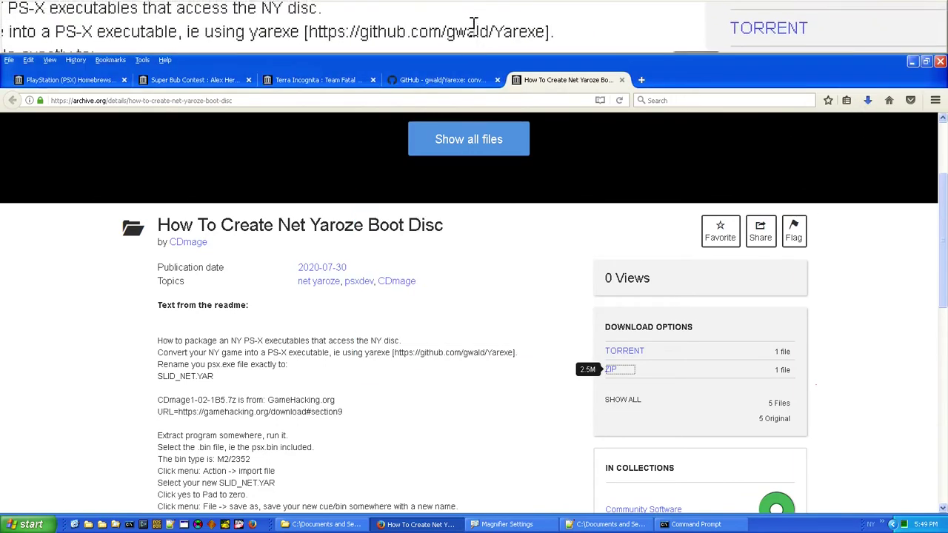
Switch to Windows Explorer and copy psx.exe in the TERRA folder to the clipboard.
click(320, 524)
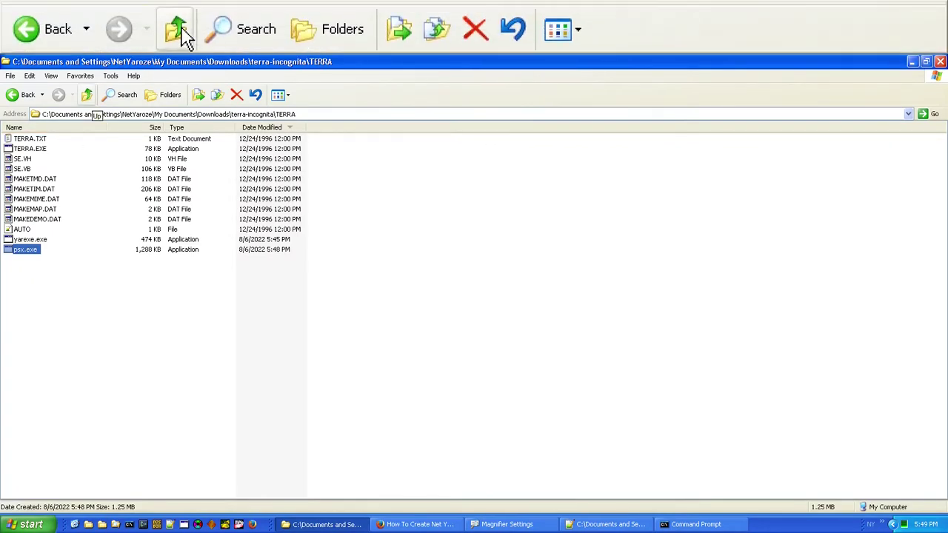
click(87, 95)
click(22, 95)
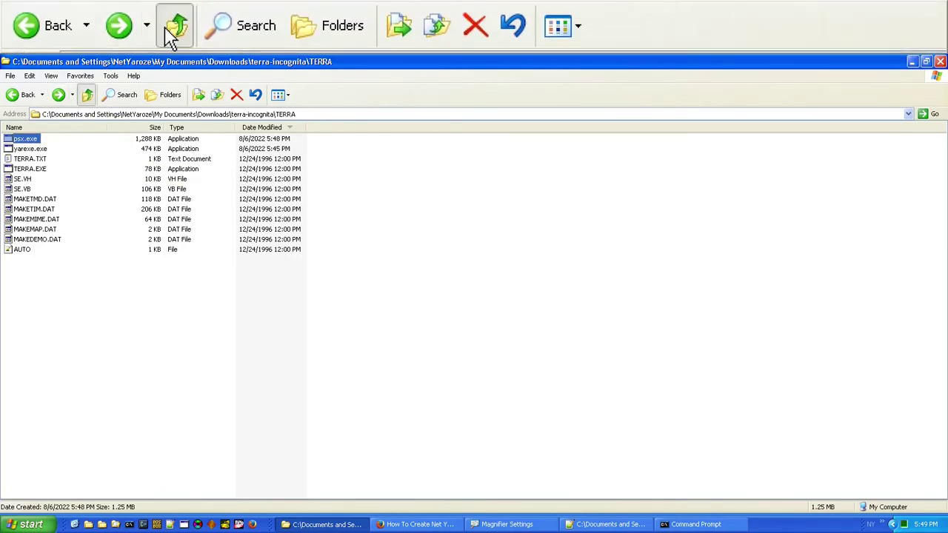
Go to the Downloads folder and extract How_To_Create_Net_Yaroze_Boot_Disc.zip into its own folder with 7-Zip.
click(86, 95)
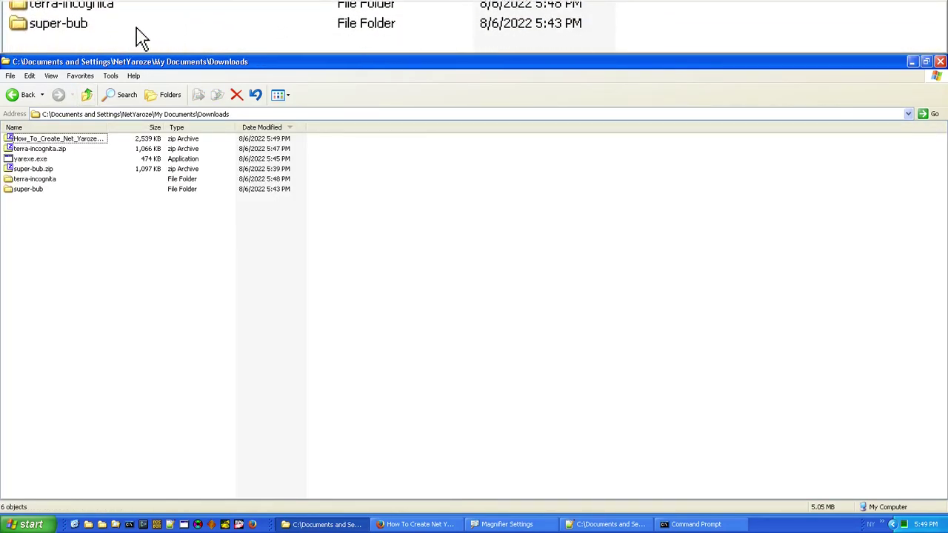
right_click(75, 139)
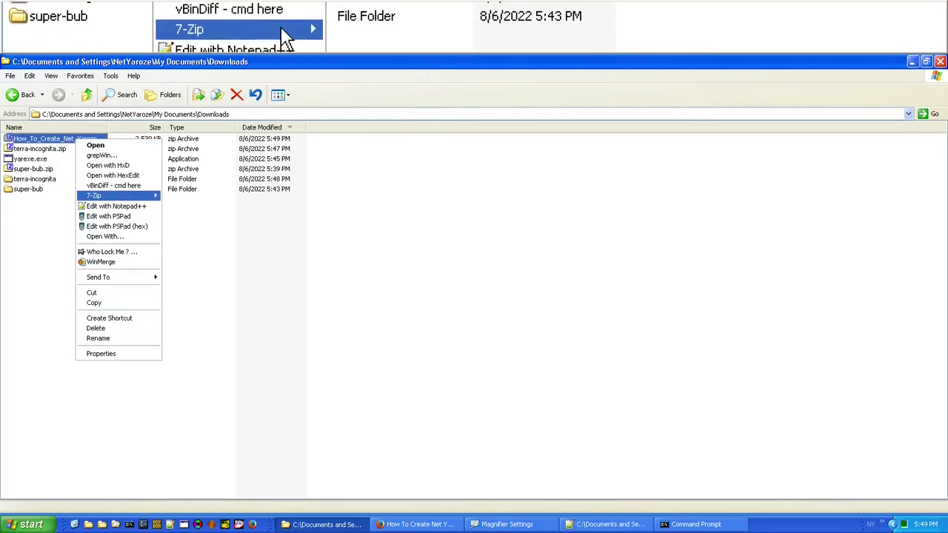
mouse_move(144, 196)
click(200, 236)
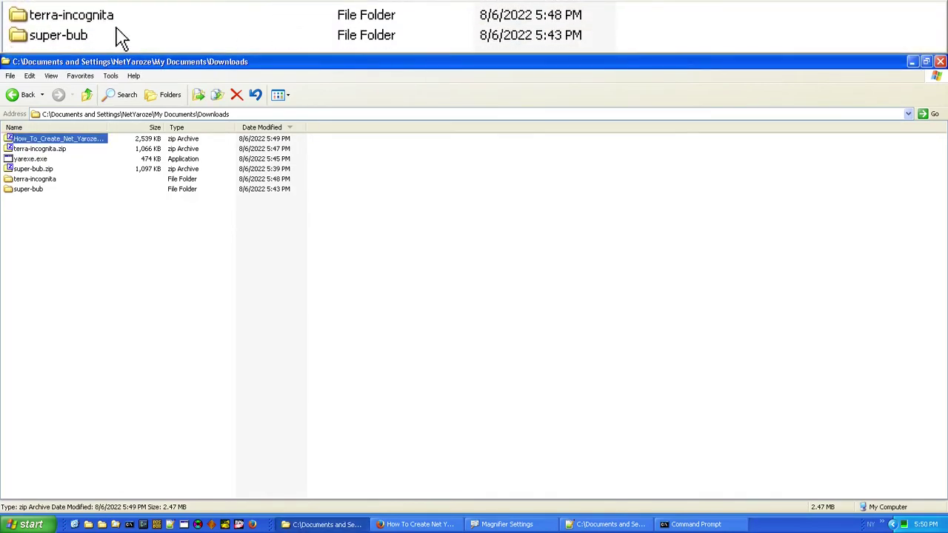
Check readme.txt in the extracted Create_Net_Yaroze_Disc folder and paste psx.exe into that folder.
double_click(63, 199)
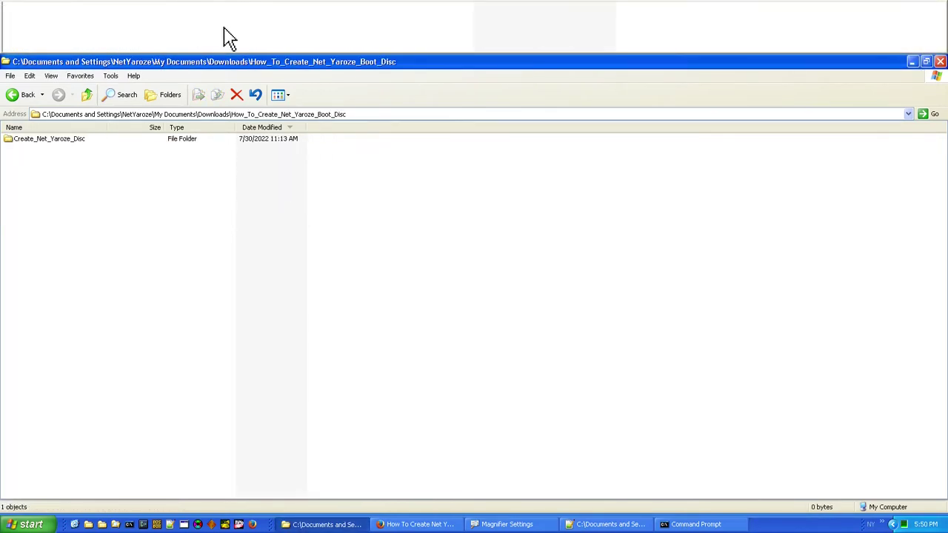
double_click(74, 139)
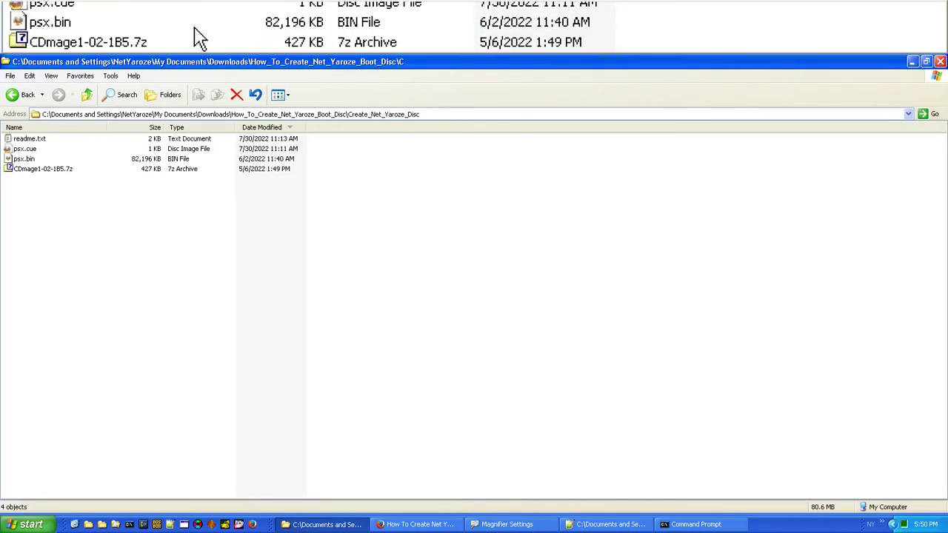
double_click(38, 141)
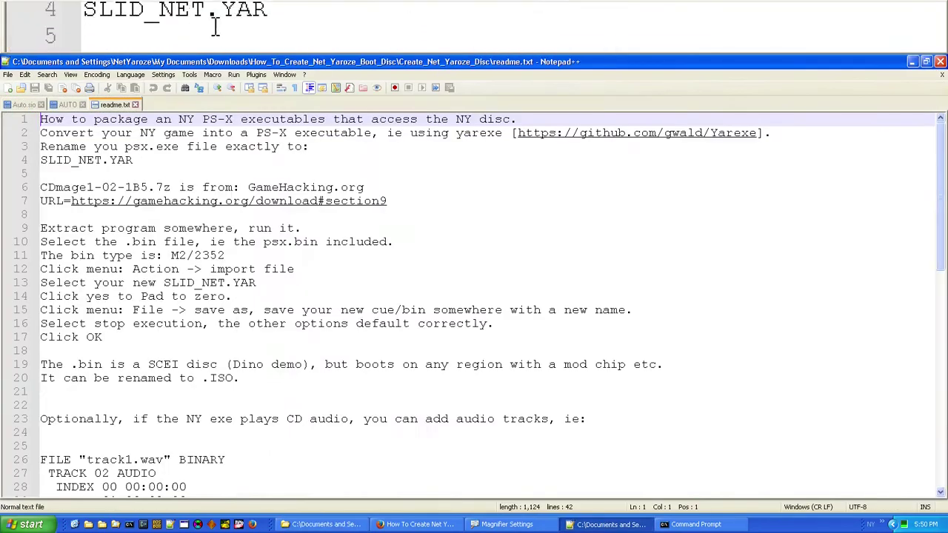
click(911, 61)
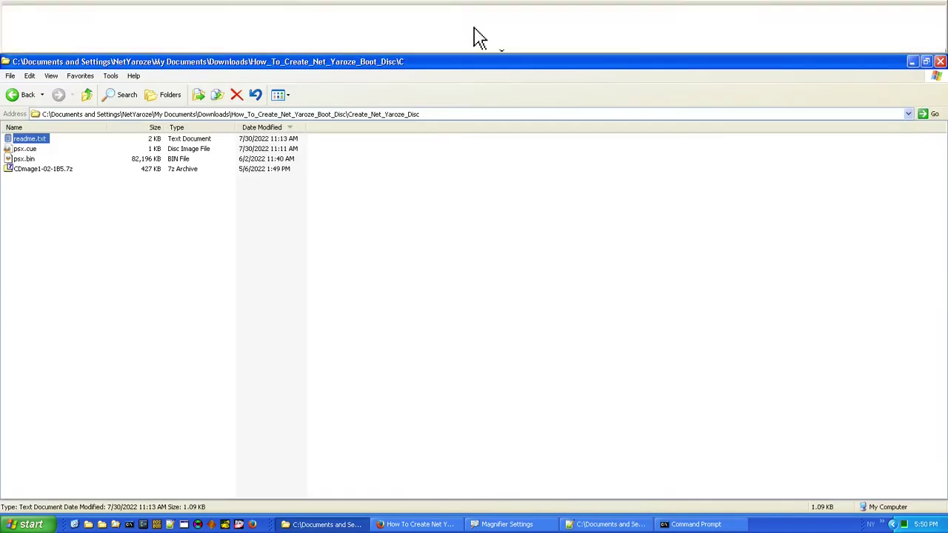
key(ctrl+v)
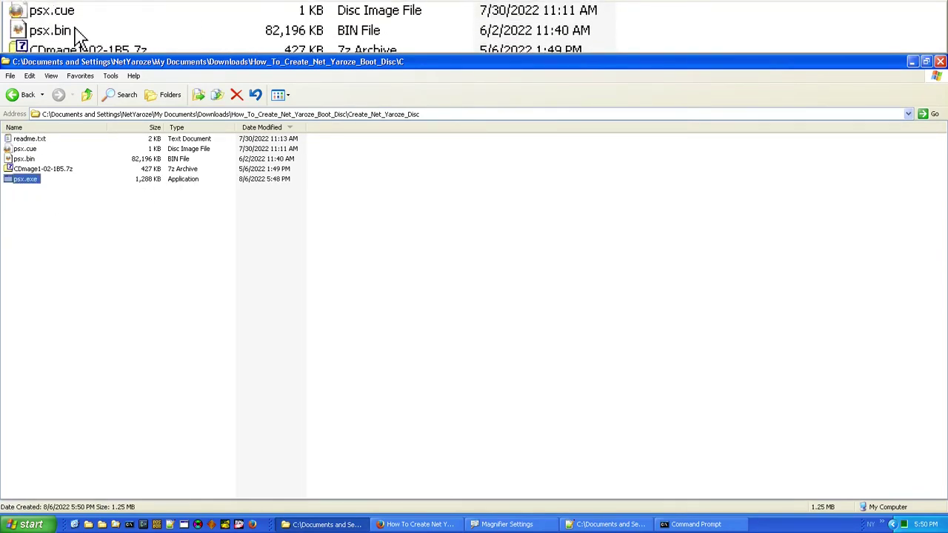
Run the included psx.cue disc image in the No$psx emulator and close the emulator.
click(28, 160)
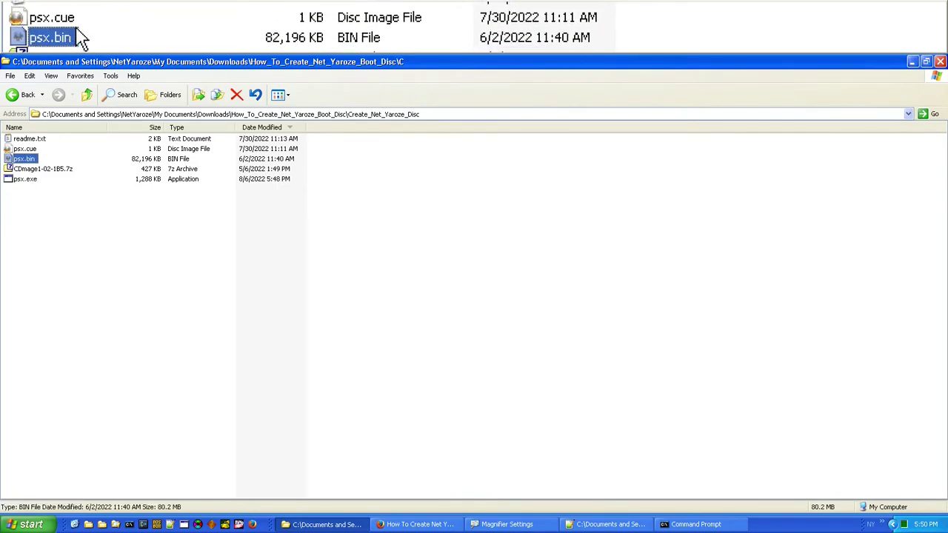
drag(31, 149, 199, 520)
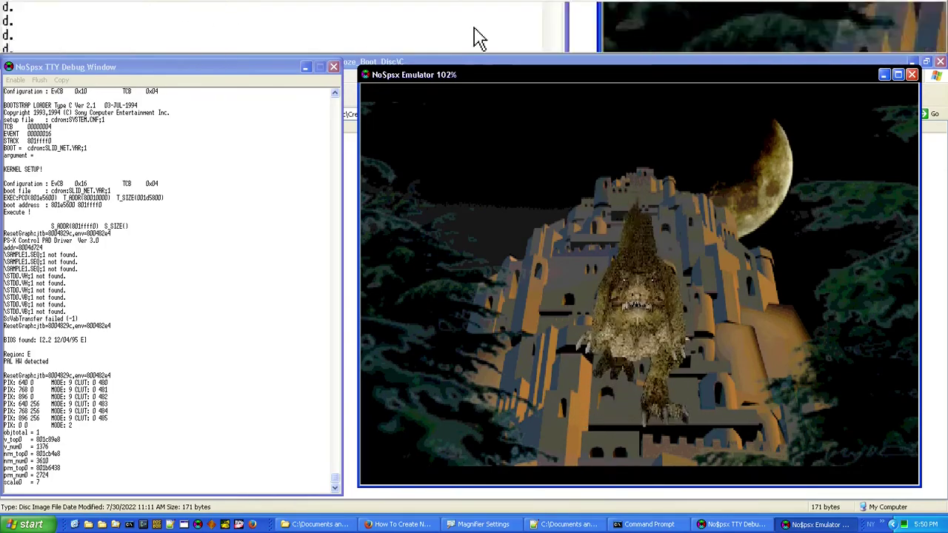
click(911, 74)
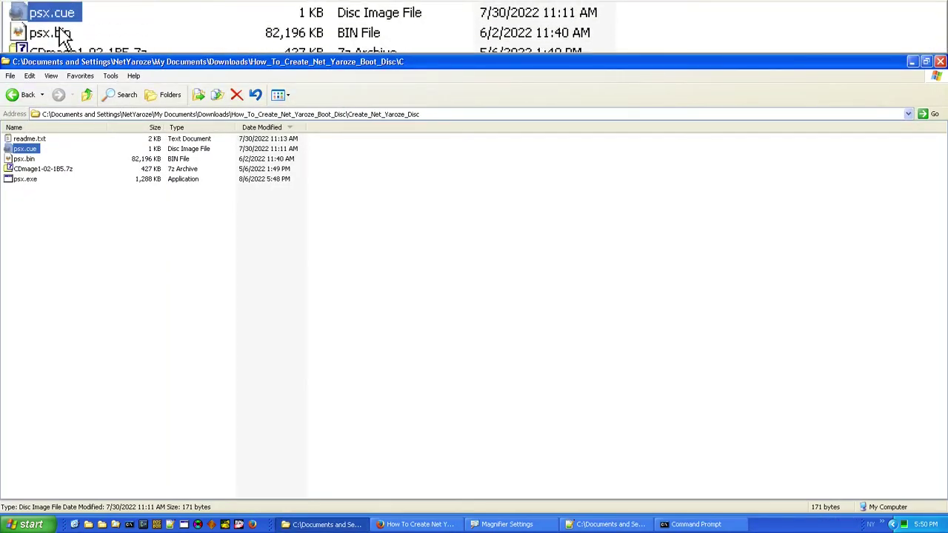
Copy the name SLID_NET.YAR from readme.txt and rename psx.exe in the Create_Net_Yaroze_Disc folder to it.
click(22, 181)
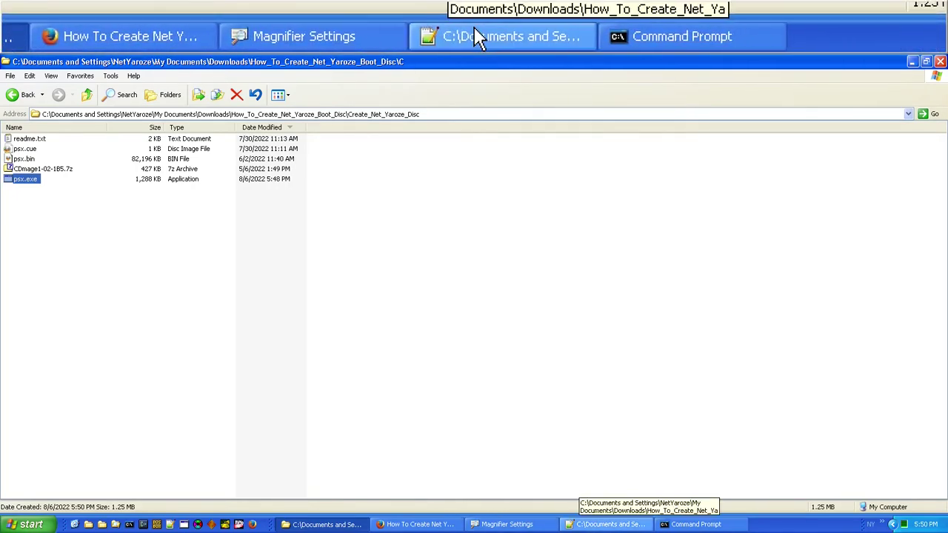
click(600, 524)
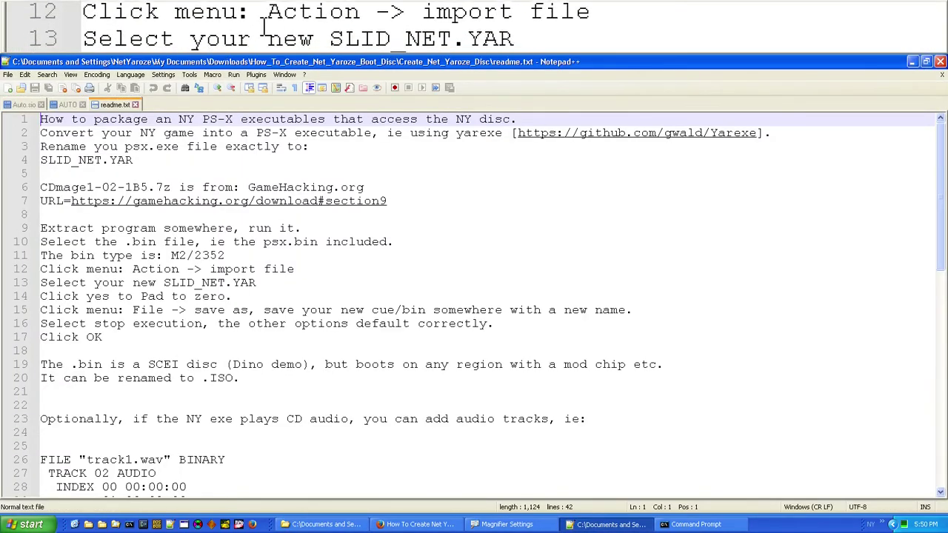
drag(165, 282, 256, 282)
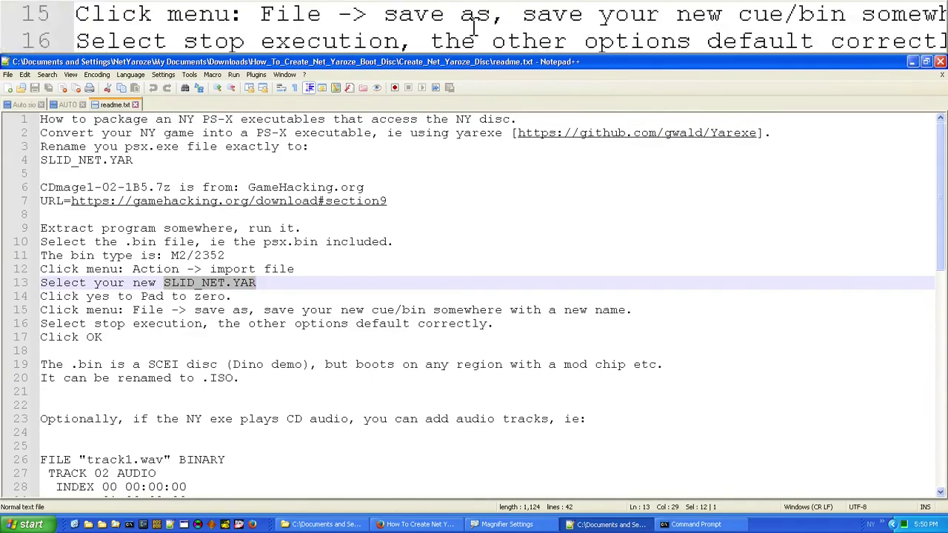
click(322, 524)
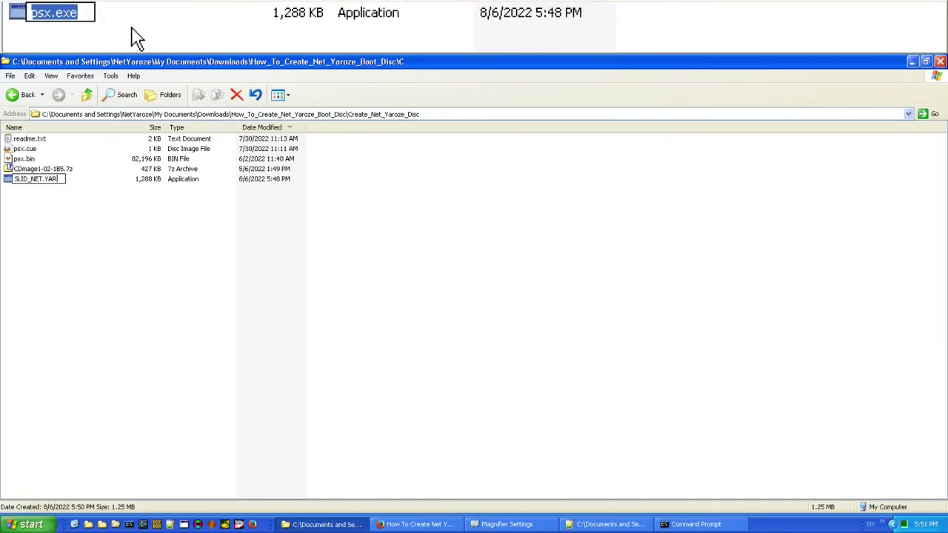
key(Return)
click(462, 323)
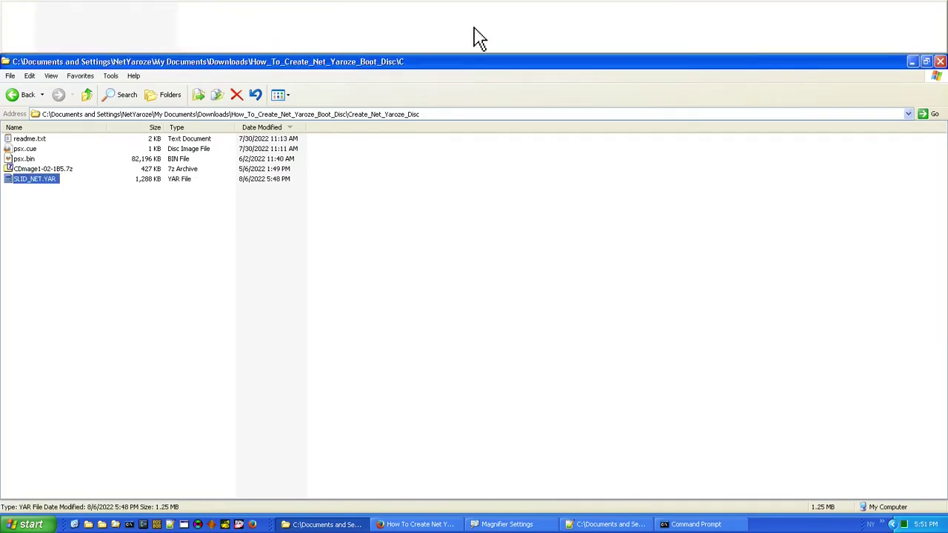
Extract CDmage1-02-1B5.7z into its own folder with 7-Zip and launch CDmage.exe from that folder.
right_click(60, 167)
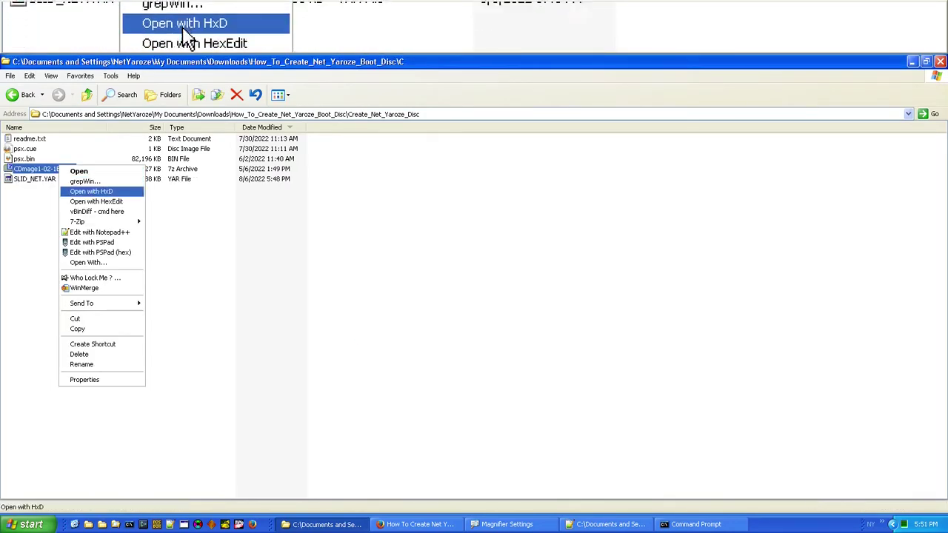
mouse_move(108, 219)
click(215, 262)
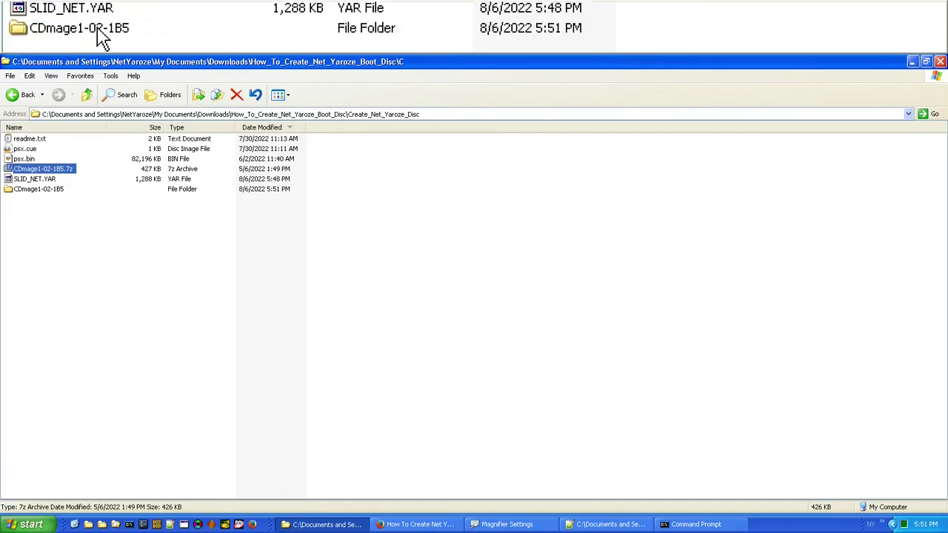
double_click(46, 190)
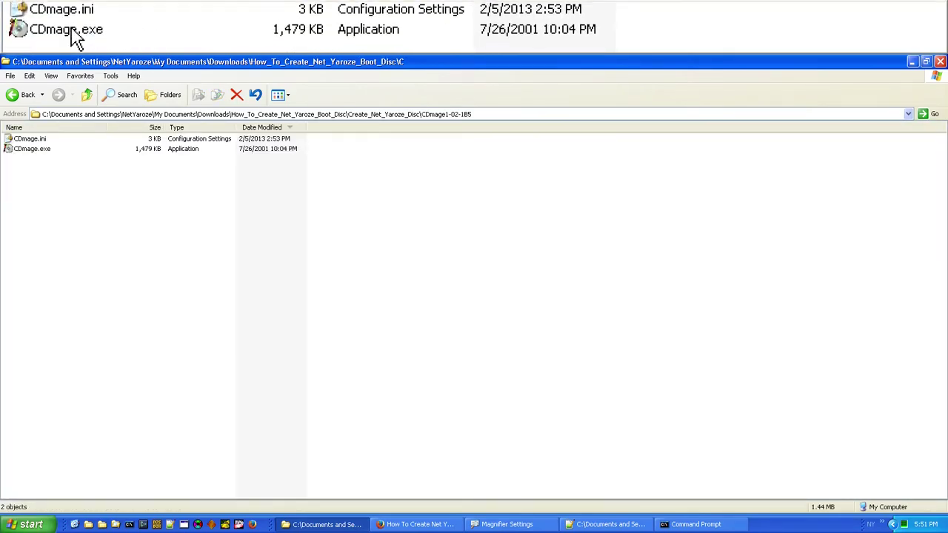
double_click(34, 149)
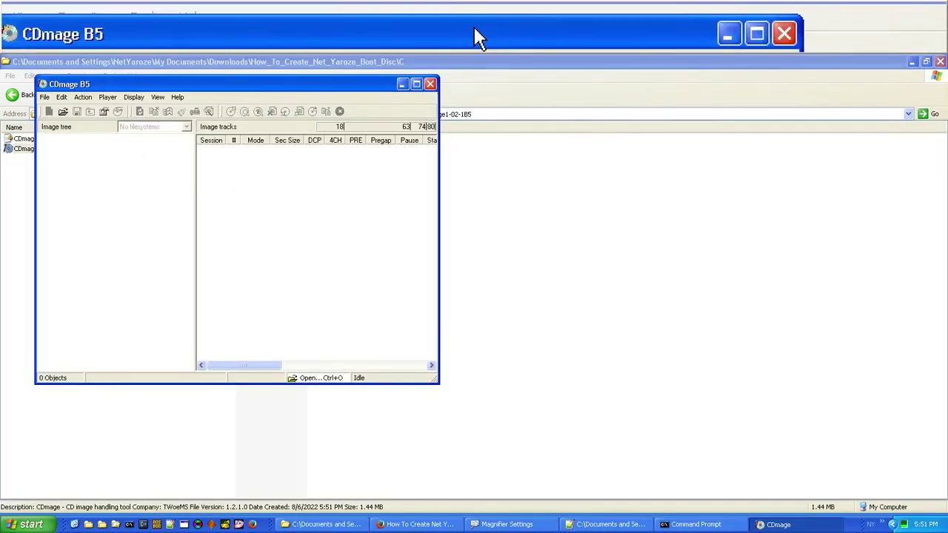
drag(276, 84, 695, 156)
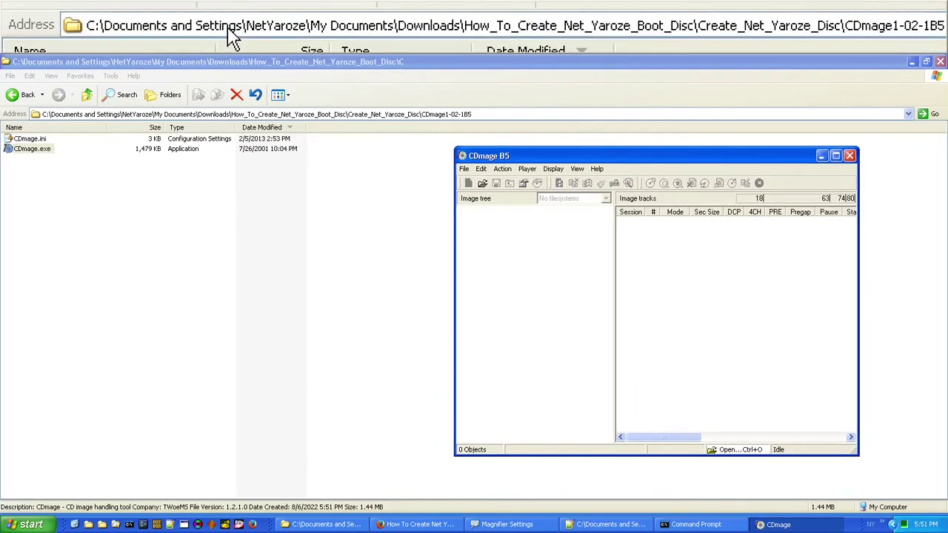
Open the psx.cue disc image from the Create_Net_Yaroze_Disc folder in CDmage.
click(774, 524)
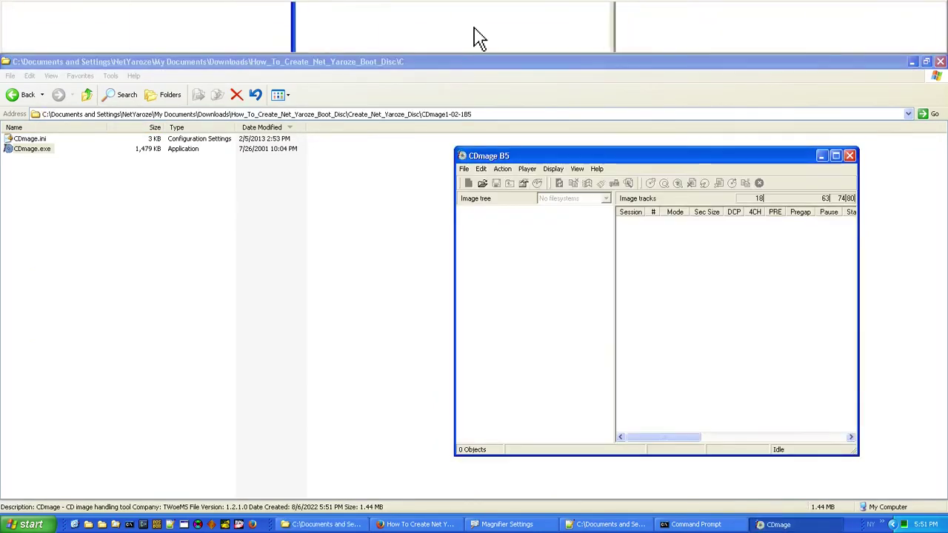
click(482, 183)
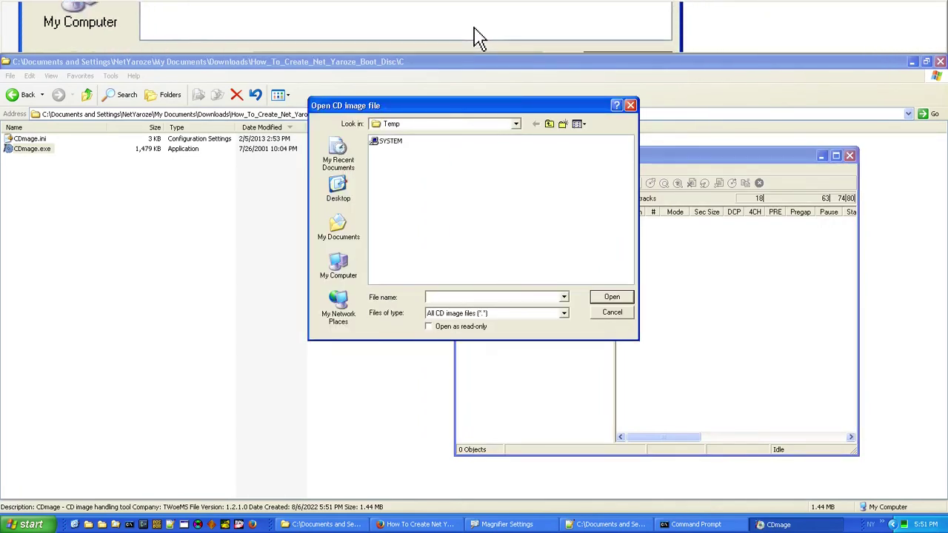
text(c\Create_Net_Yaroze_Disc\CDmage1-02-1B5)
key(Return)
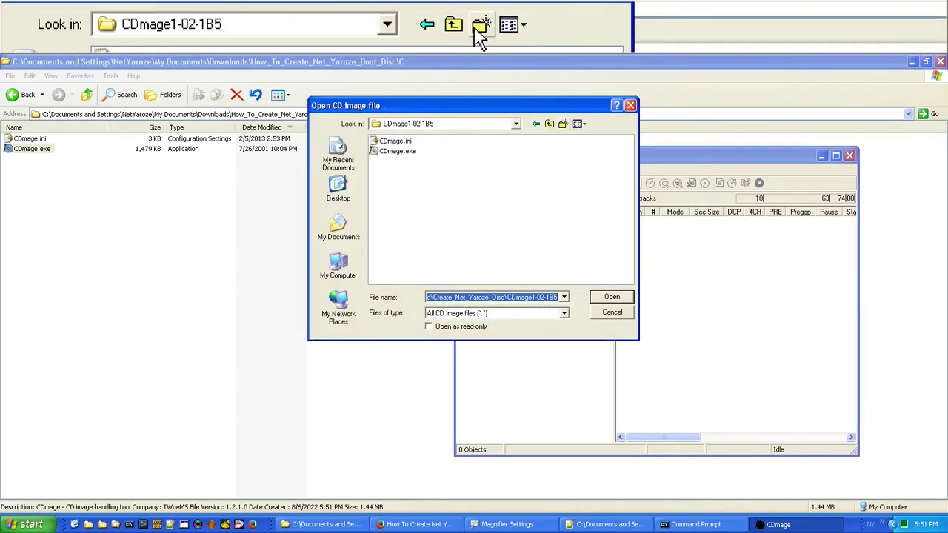
click(554, 126)
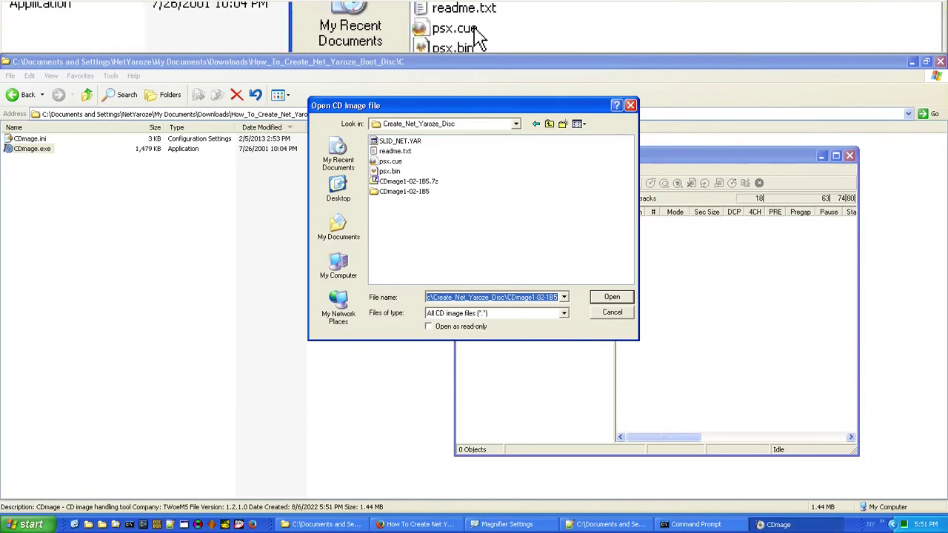
double_click(398, 163)
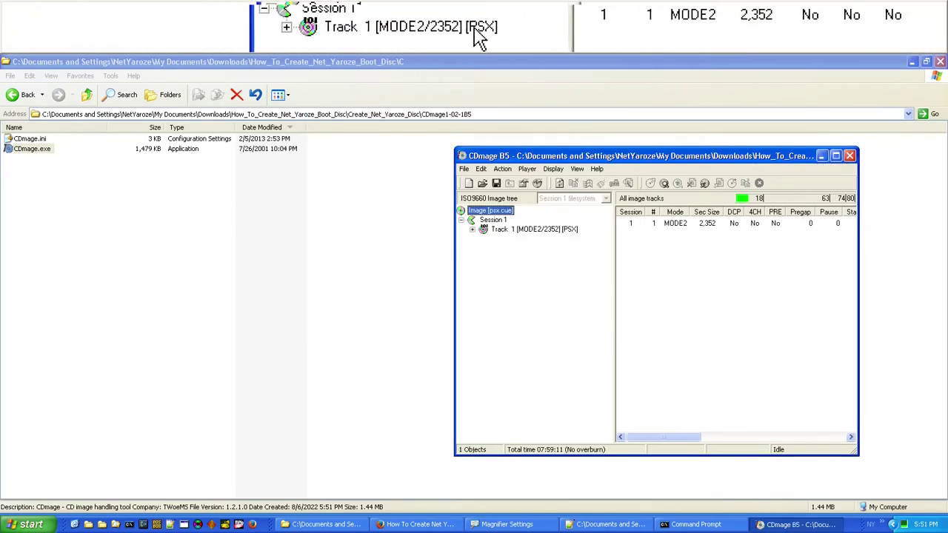
Replace SLID_NET.YAR in Track 1 by importing SLID_NET.YAR from the Create_Net_Yaroze_Disc folder, padded with zeros to match the size.
click(565, 229)
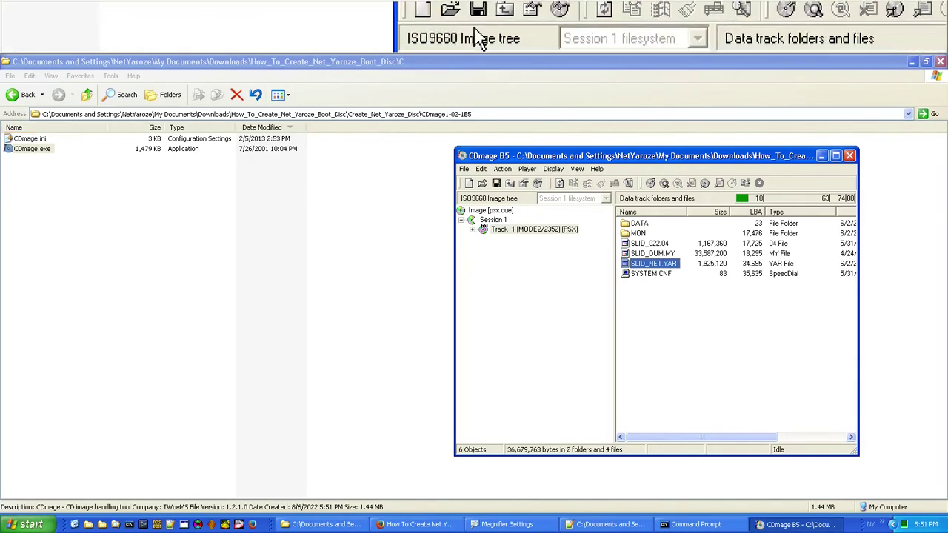
click(501, 169)
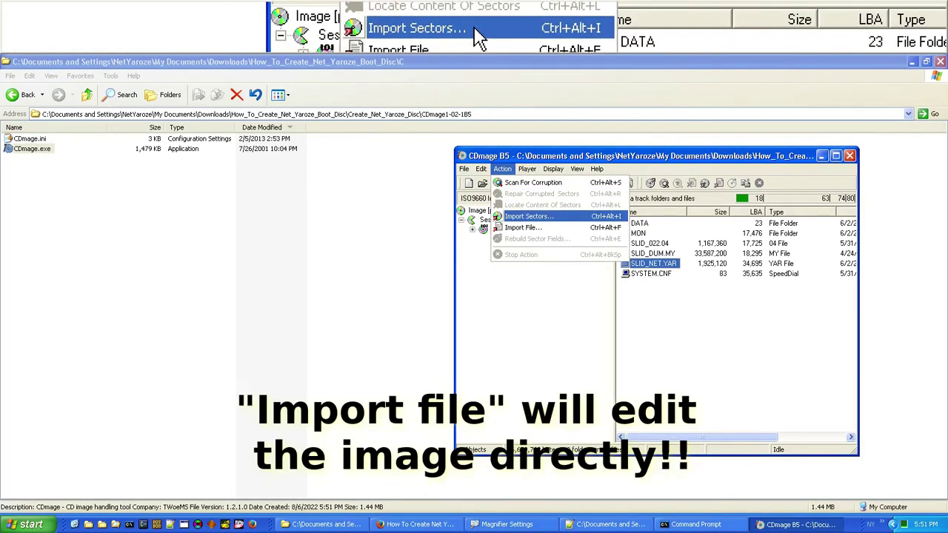
click(557, 227)
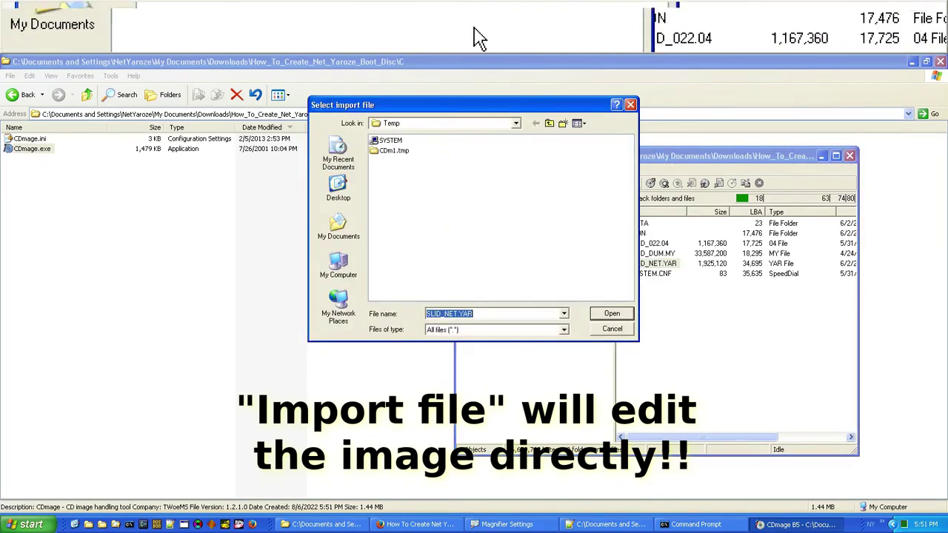
text(C:\Documents and Settings\NetYaroze\My Documents\Downloads\How_To_Create_Net_Yaroze_Boot_Disc\CDmage1-02-1B5)
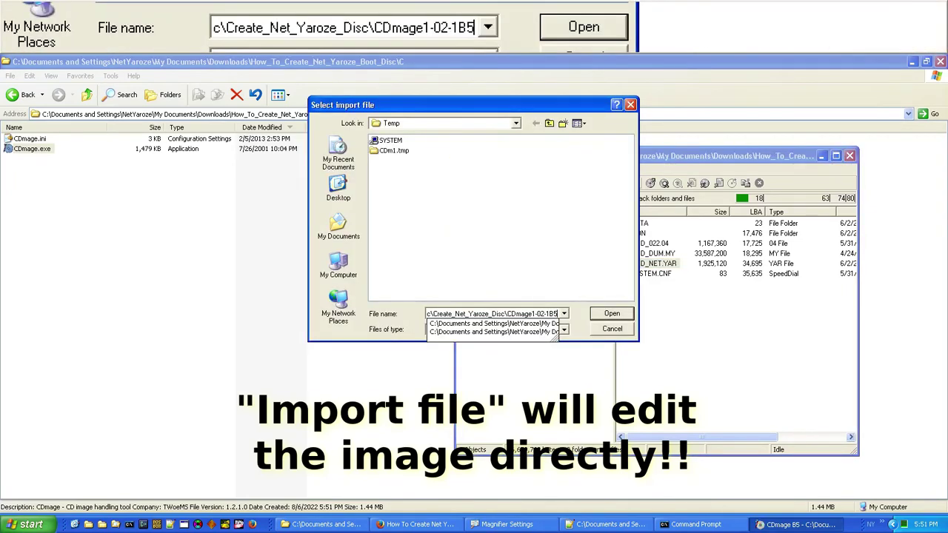
key(Return)
click(550, 123)
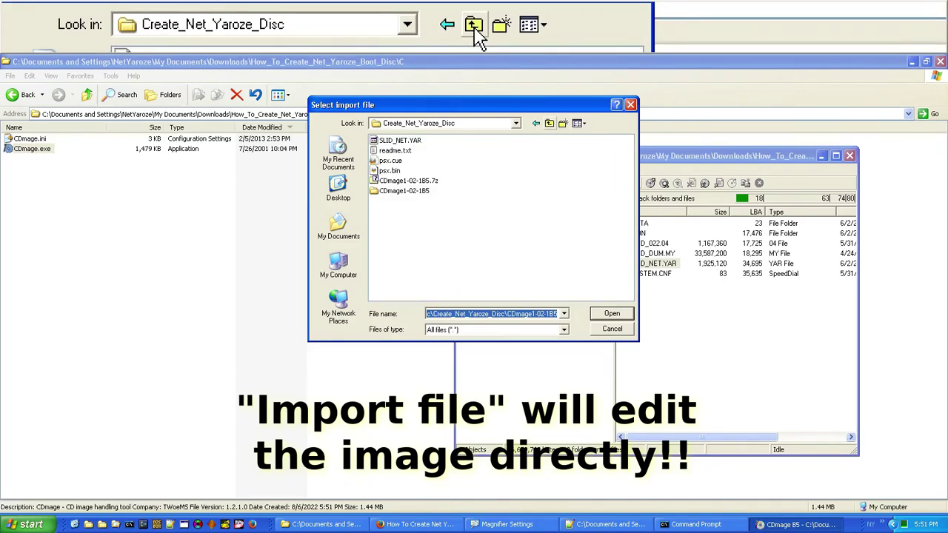
click(404, 140)
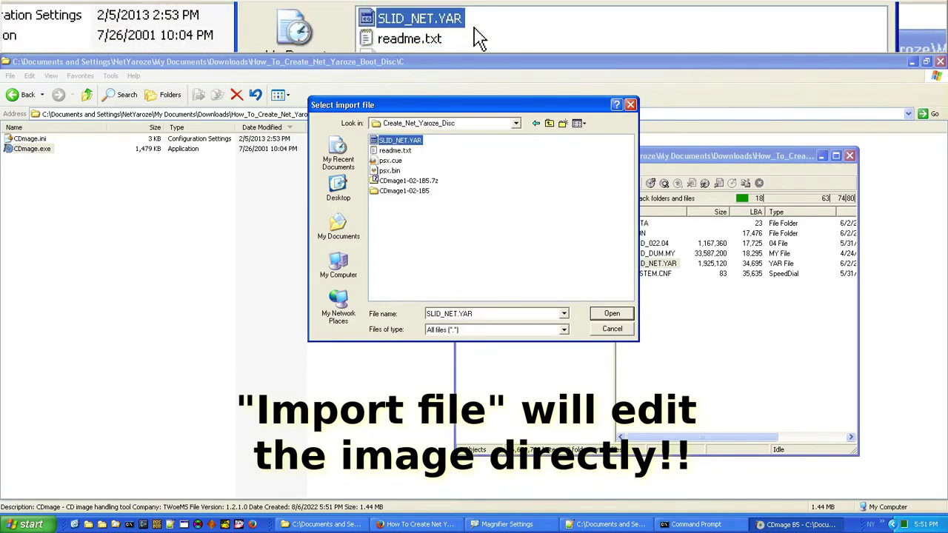
double_click(414, 142)
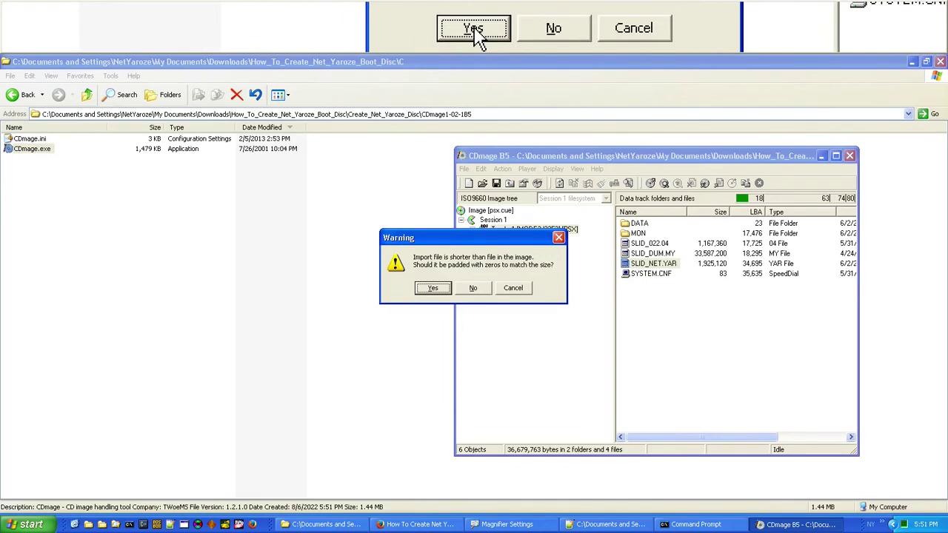
click(434, 290)
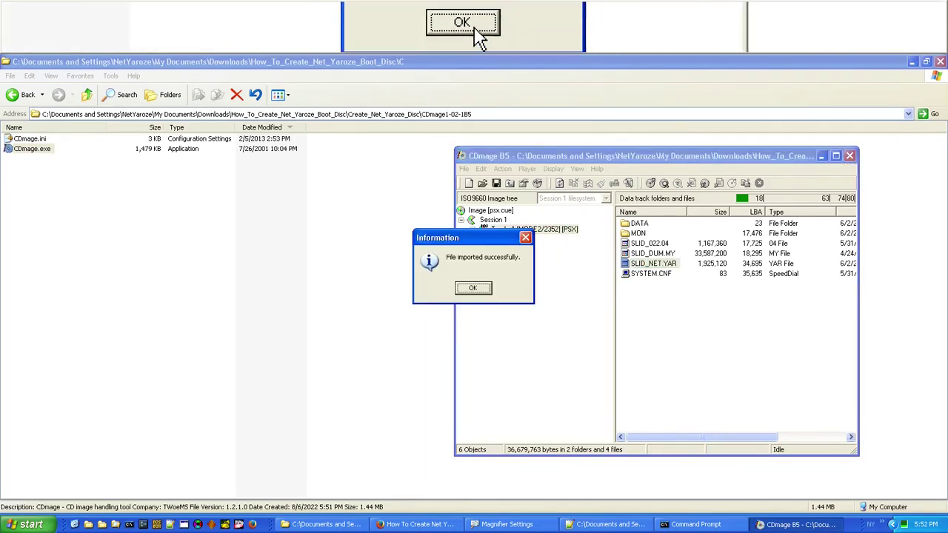
click(473, 288)
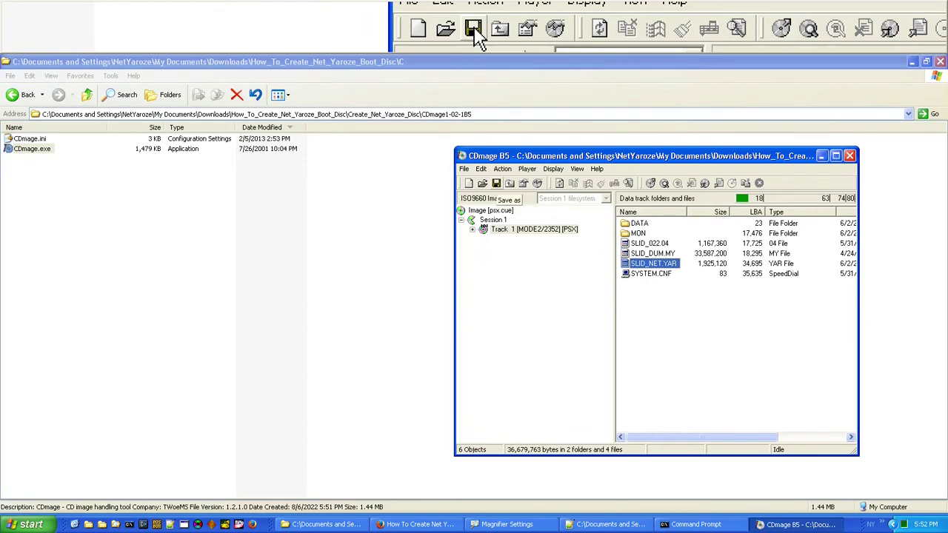
Save the disc image to the Desktop as a cuesheet named terra, with extraction stopped if an unconvertable sector is found.
click(496, 184)
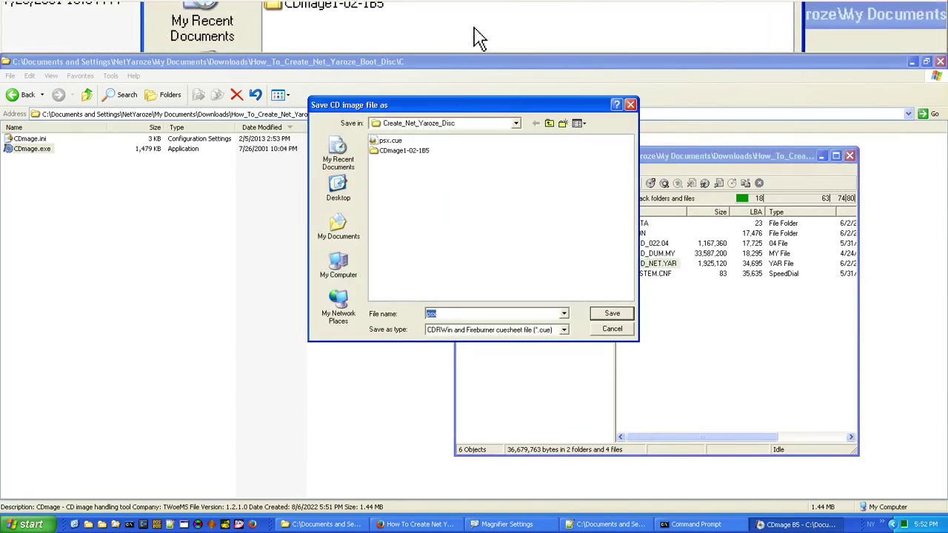
click(338, 188)
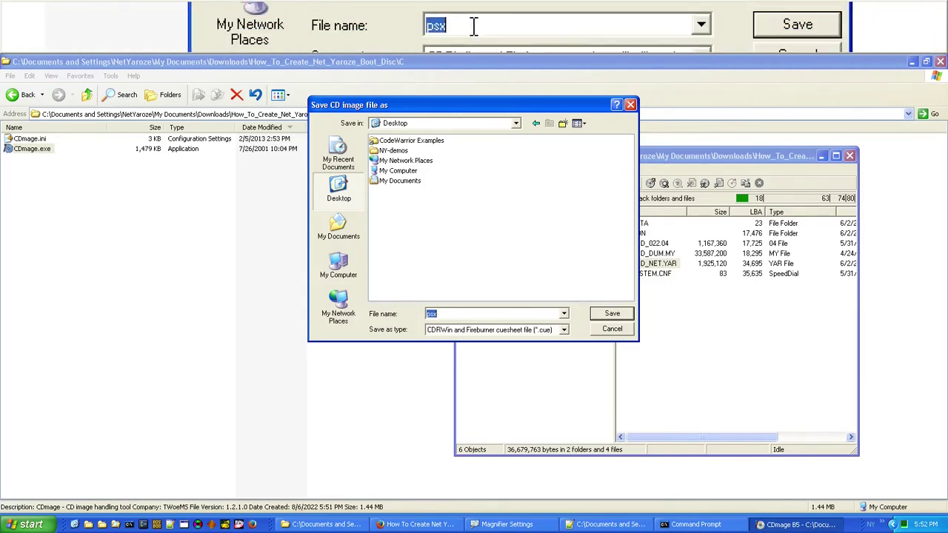
text(tera)
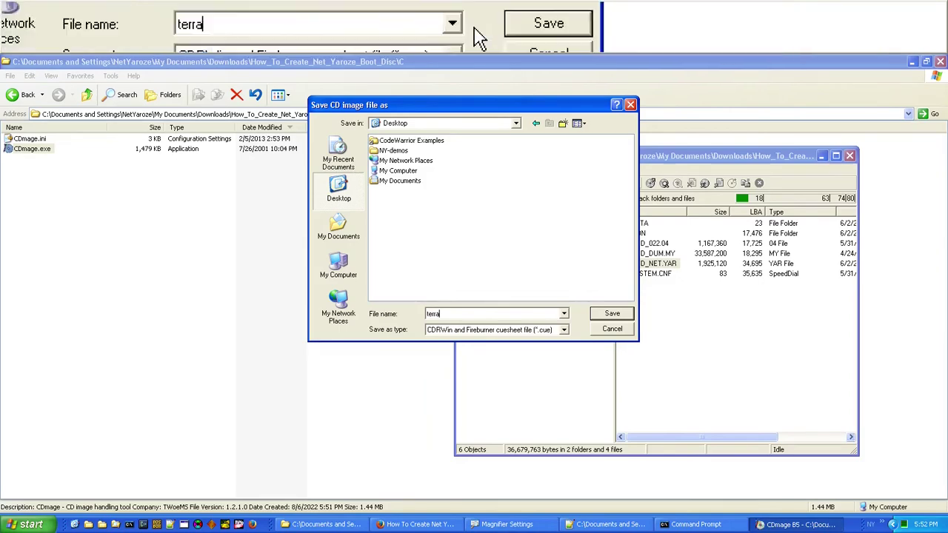
click(601, 314)
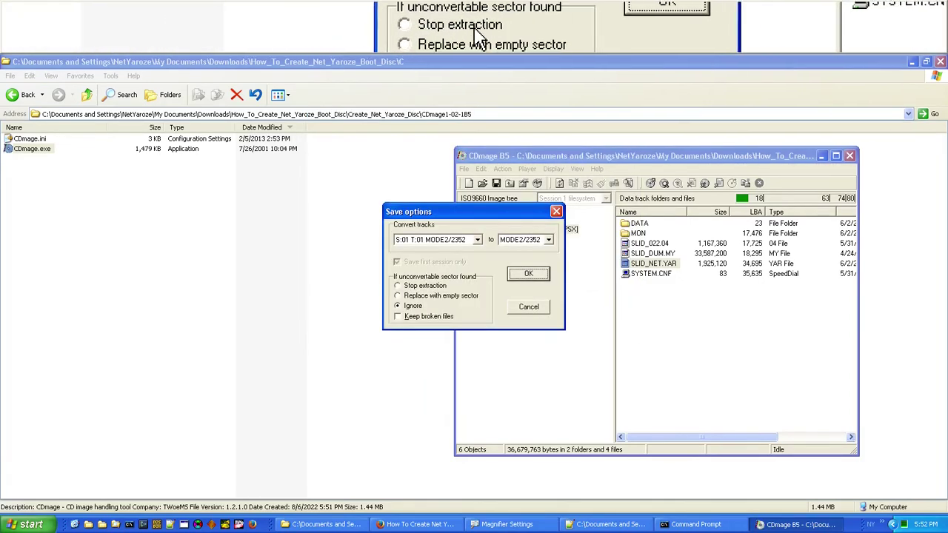
click(423, 286)
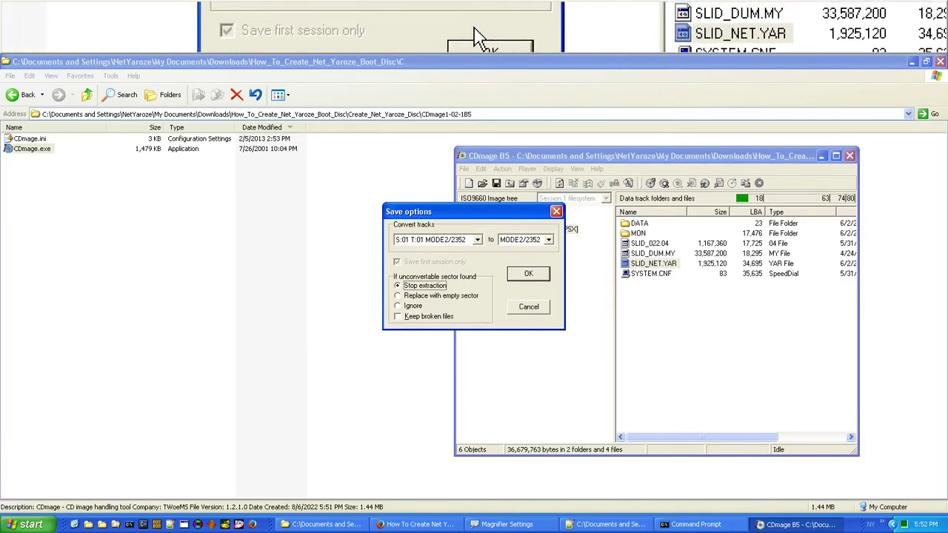
click(527, 274)
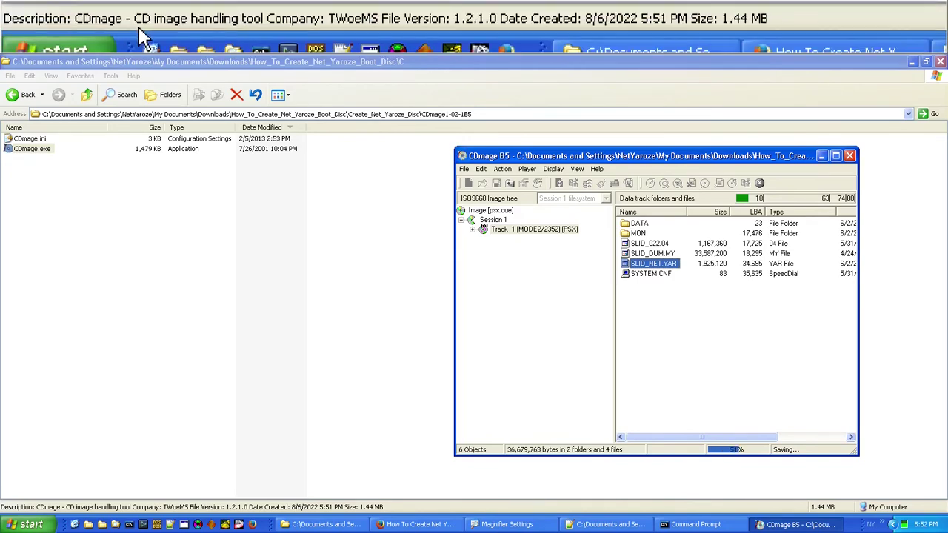
Show the desktop, test terra.cue in the No$psx emulator, and close the emulator and the save message.
click(74, 524)
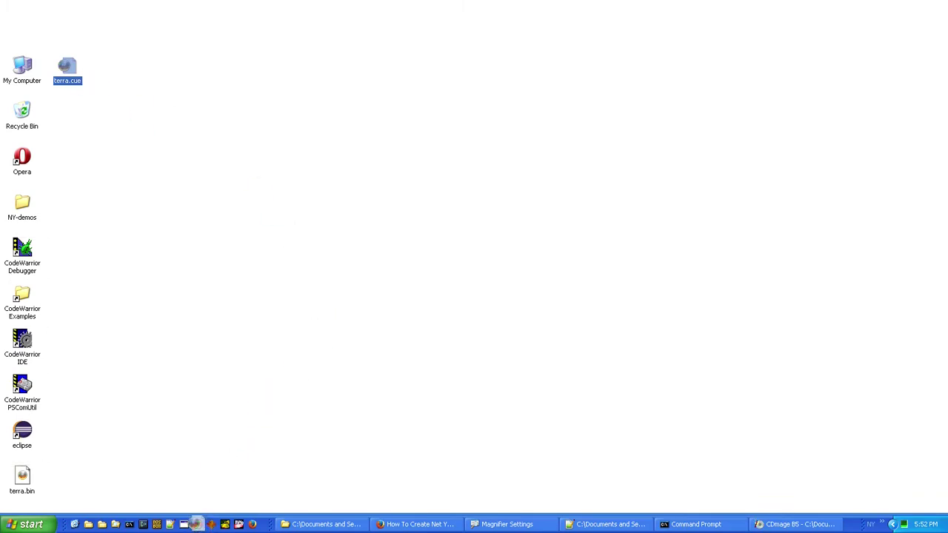
click(198, 524)
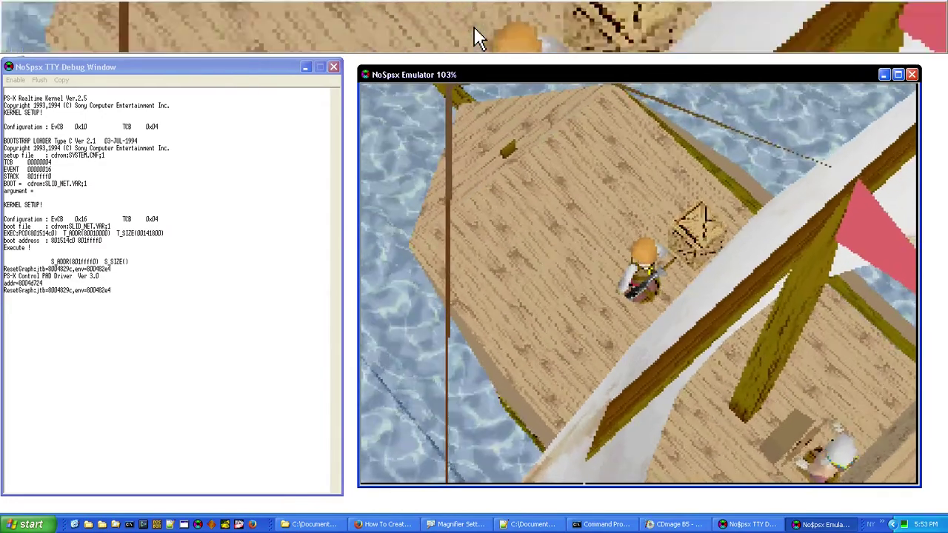
click(911, 74)
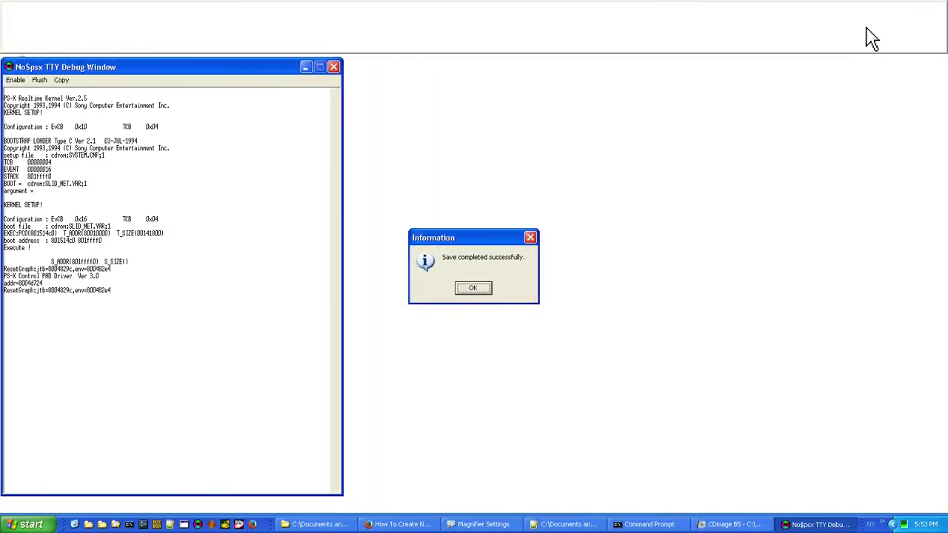
click(471, 289)
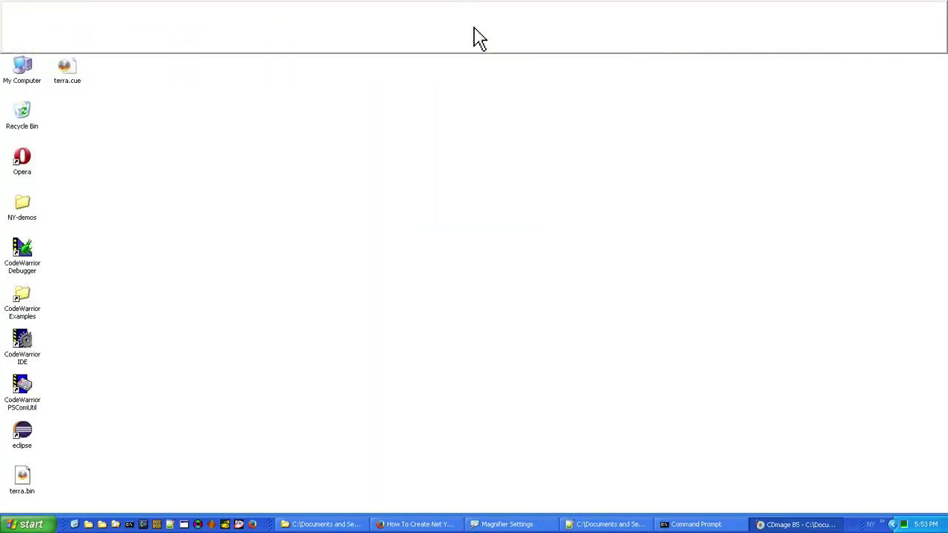
Return to the Create_Net_Yaroze_Disc folder in Windows Explorer and run psx.cue in the No$psx emulator.
click(322, 524)
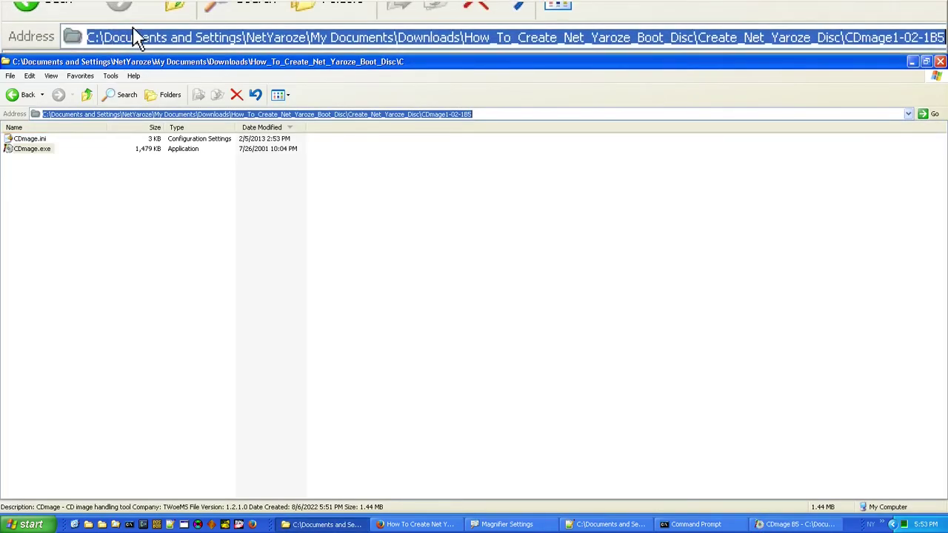
click(86, 94)
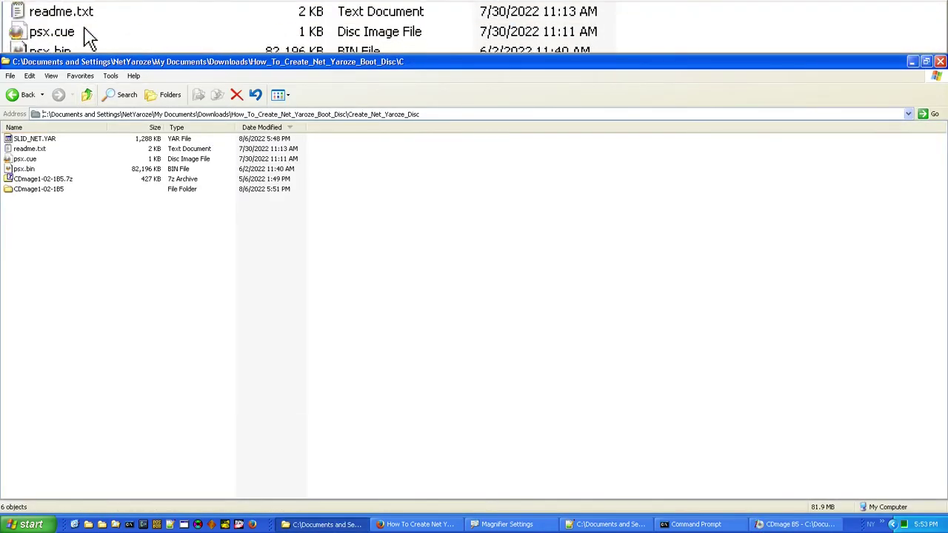
drag(25, 159, 197, 524)
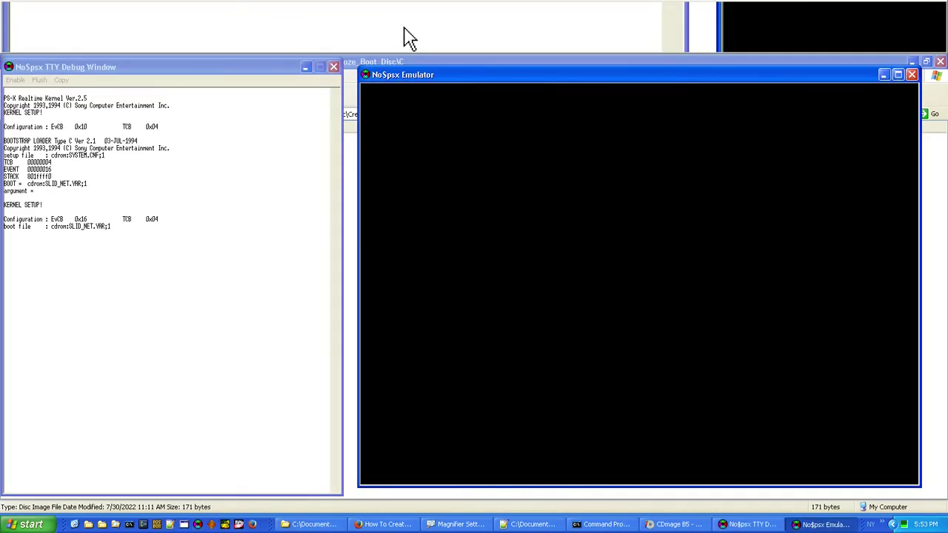